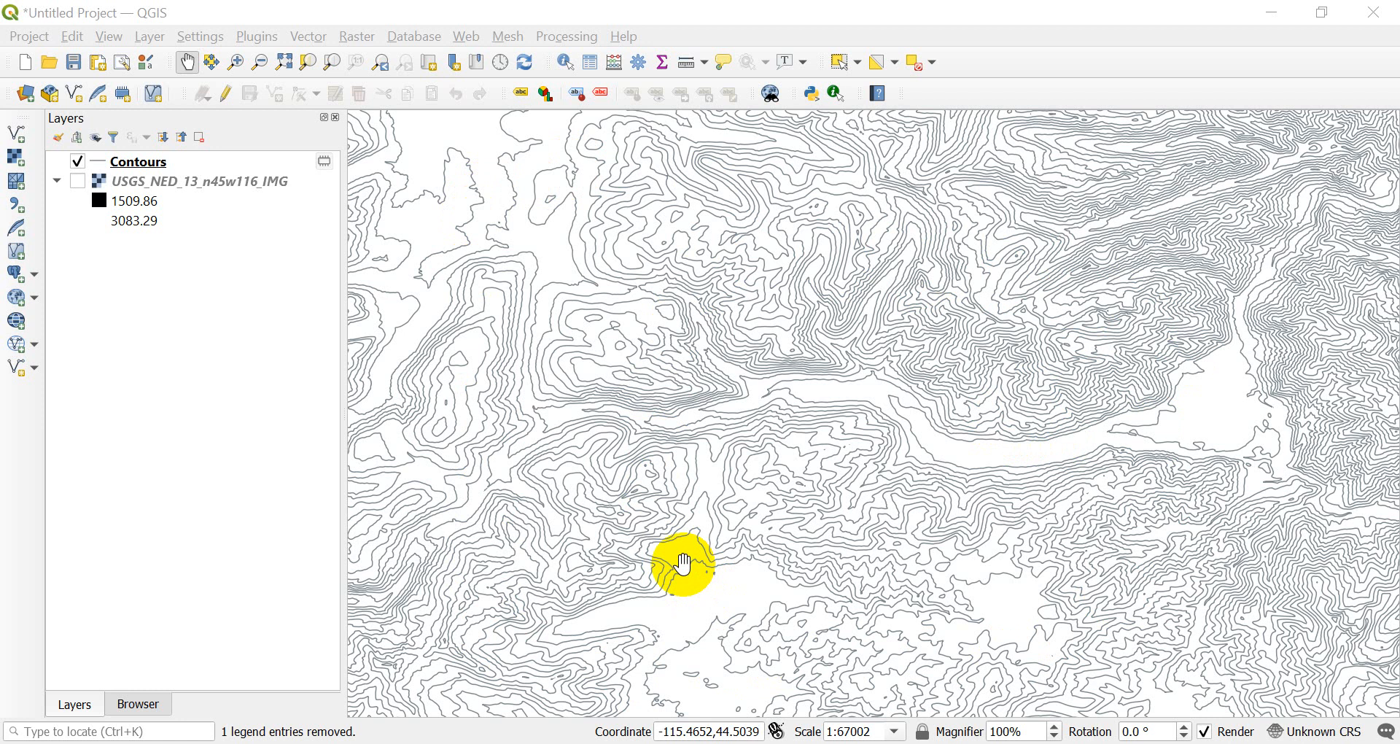
Step: Create a new print layout titled "svg" and reposition its window so the whole page can be seen
{"action": "left_click", "coordinate": [33, 36]}
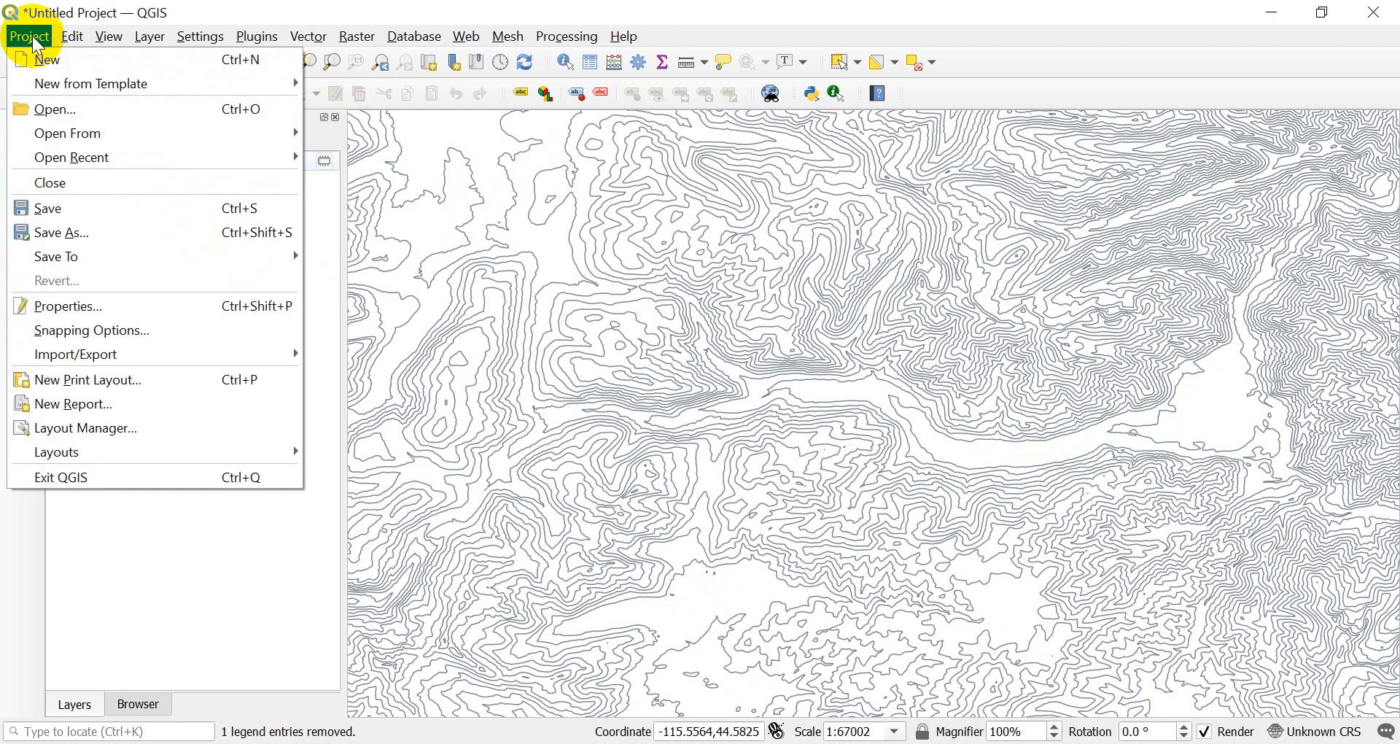
{"action": "left_click", "coordinate": [111, 379]}
{"action": "type", "text": "svg"}
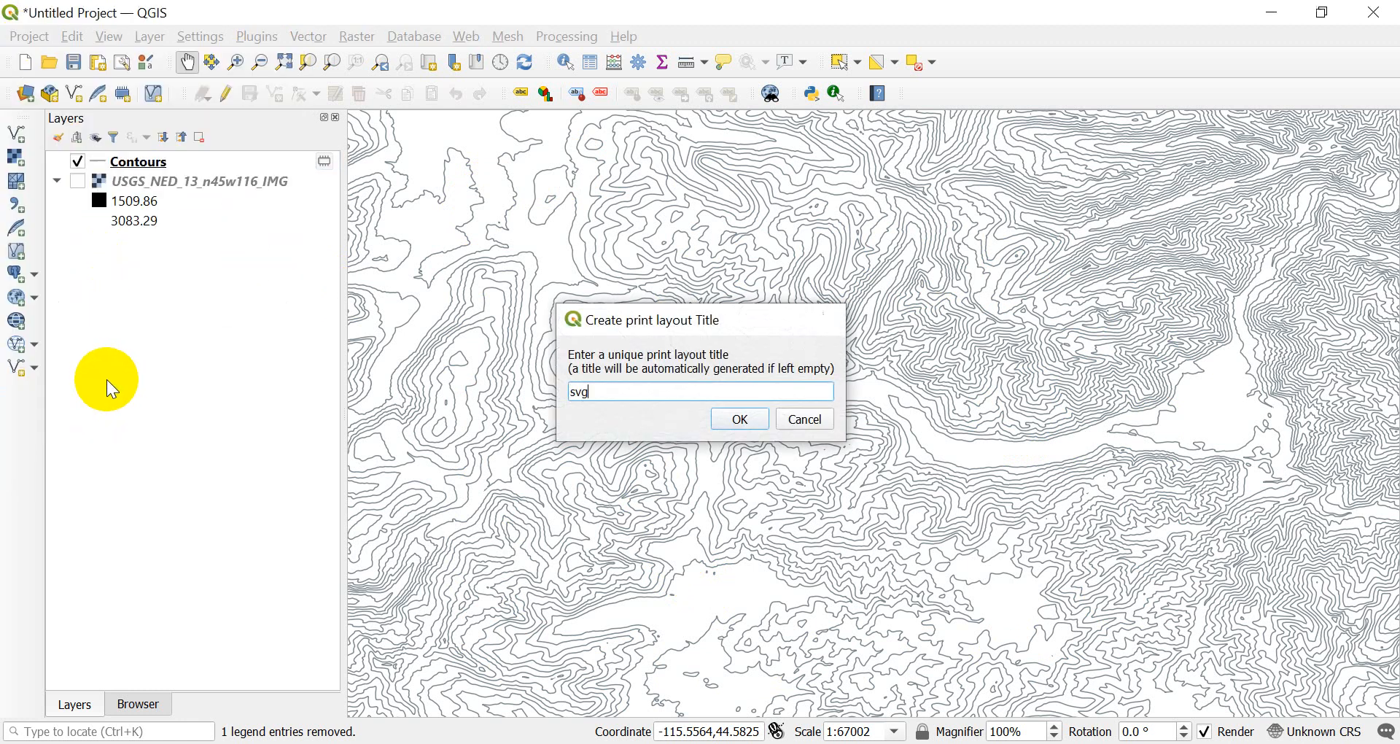
{"action": "key", "text": "Return"}
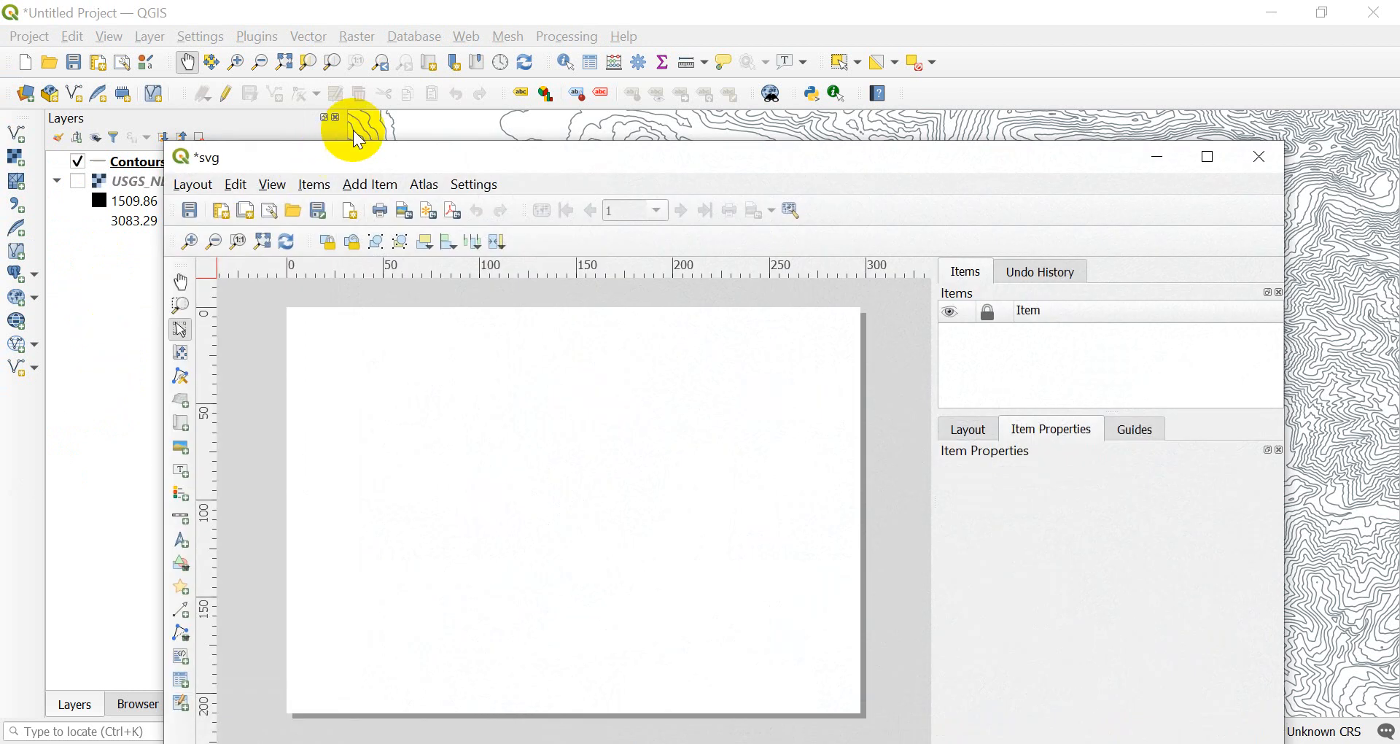
{"action": "left_click_drag", "start_coordinate": [365, 159], "coordinate": [300, 73]}
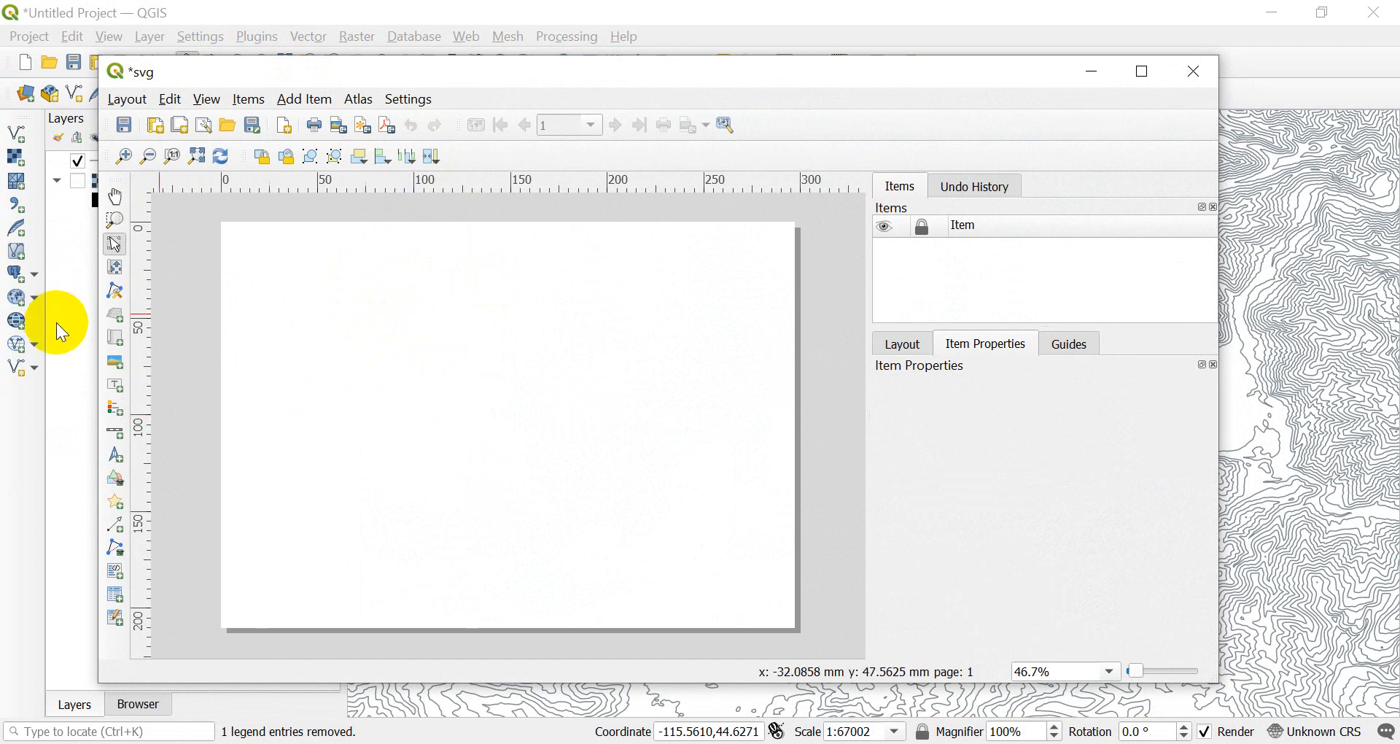
Step: Add a map of the contours covering most of the layout page and set its scale to 20000
{"action": "left_click", "coordinate": [109, 339]}
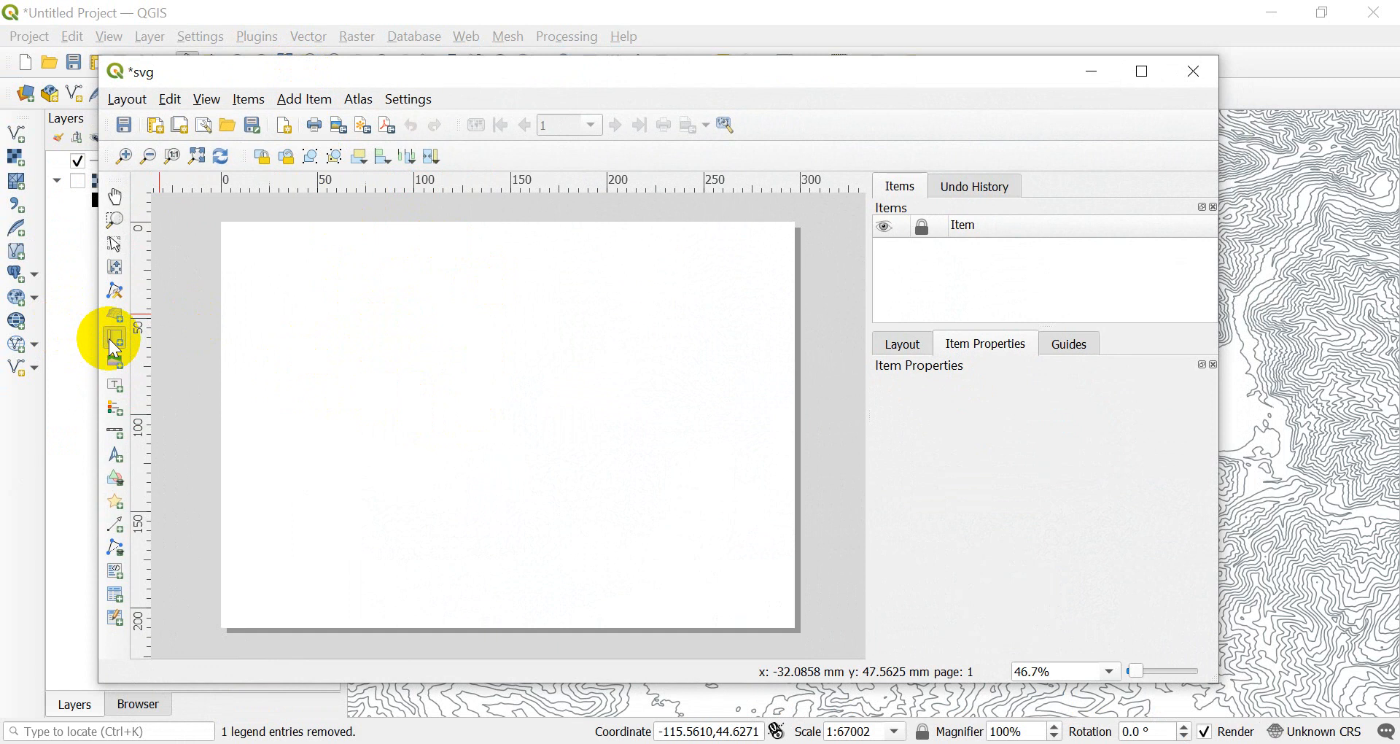
{"action": "left_click_drag", "start_coordinate": [257, 258], "coordinate": [765, 598]}
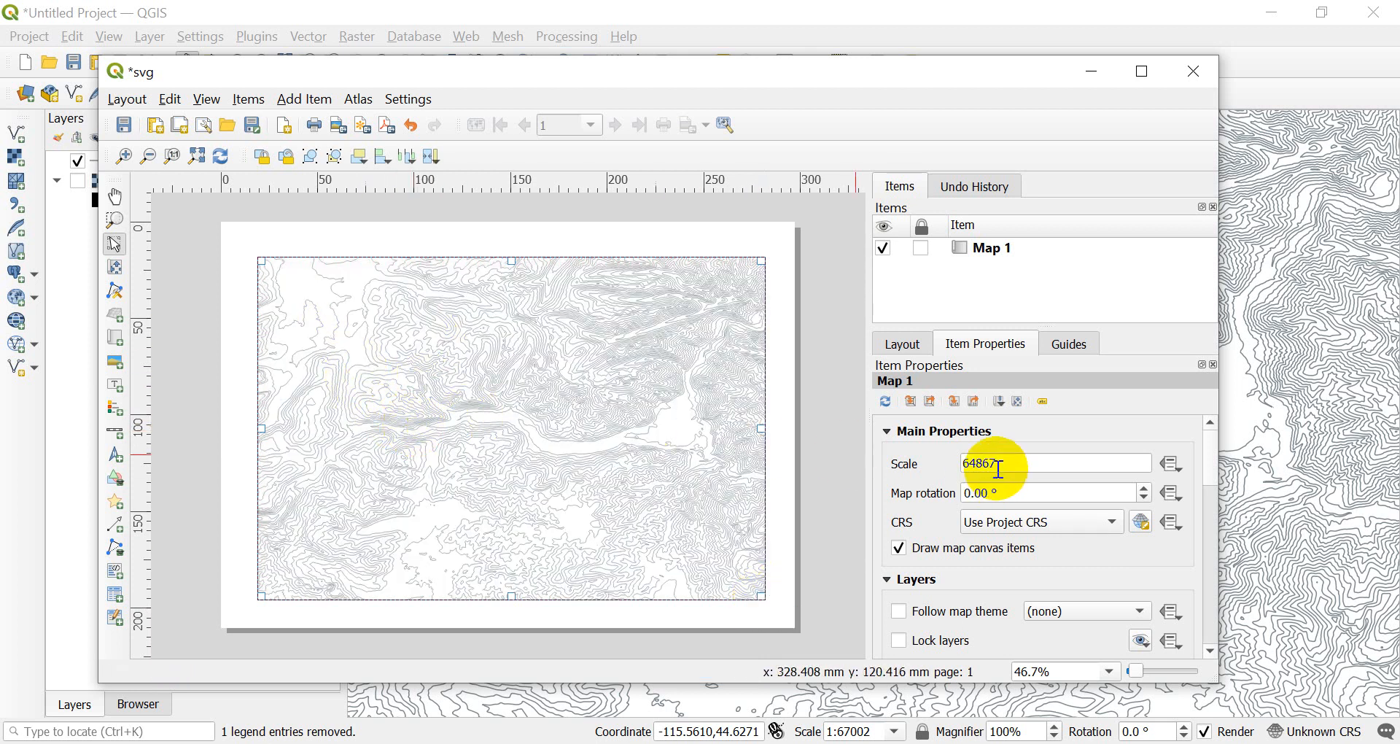
{"action": "left_click_drag", "start_coordinate": [999, 470], "coordinate": [942, 473]}
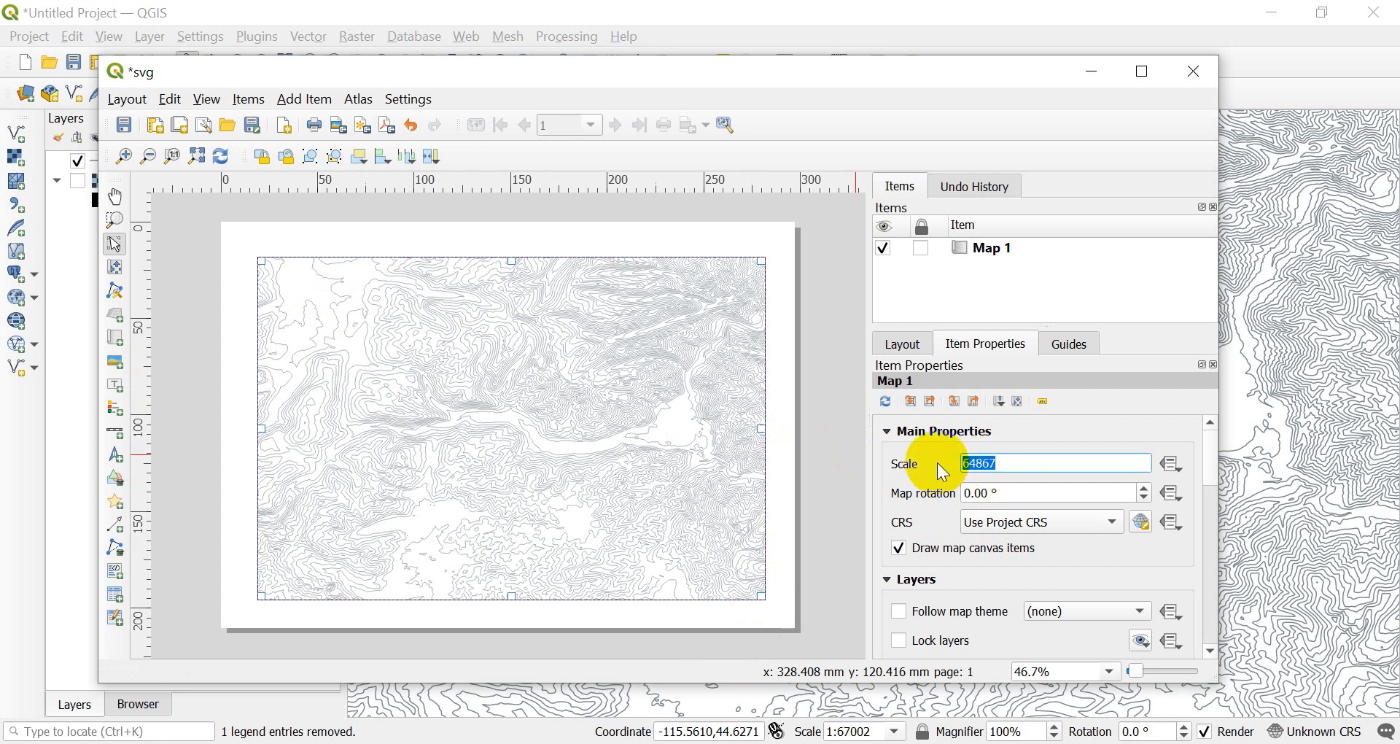
{"action": "type", "text": "20000"}
{"action": "key", "text": "Return"}
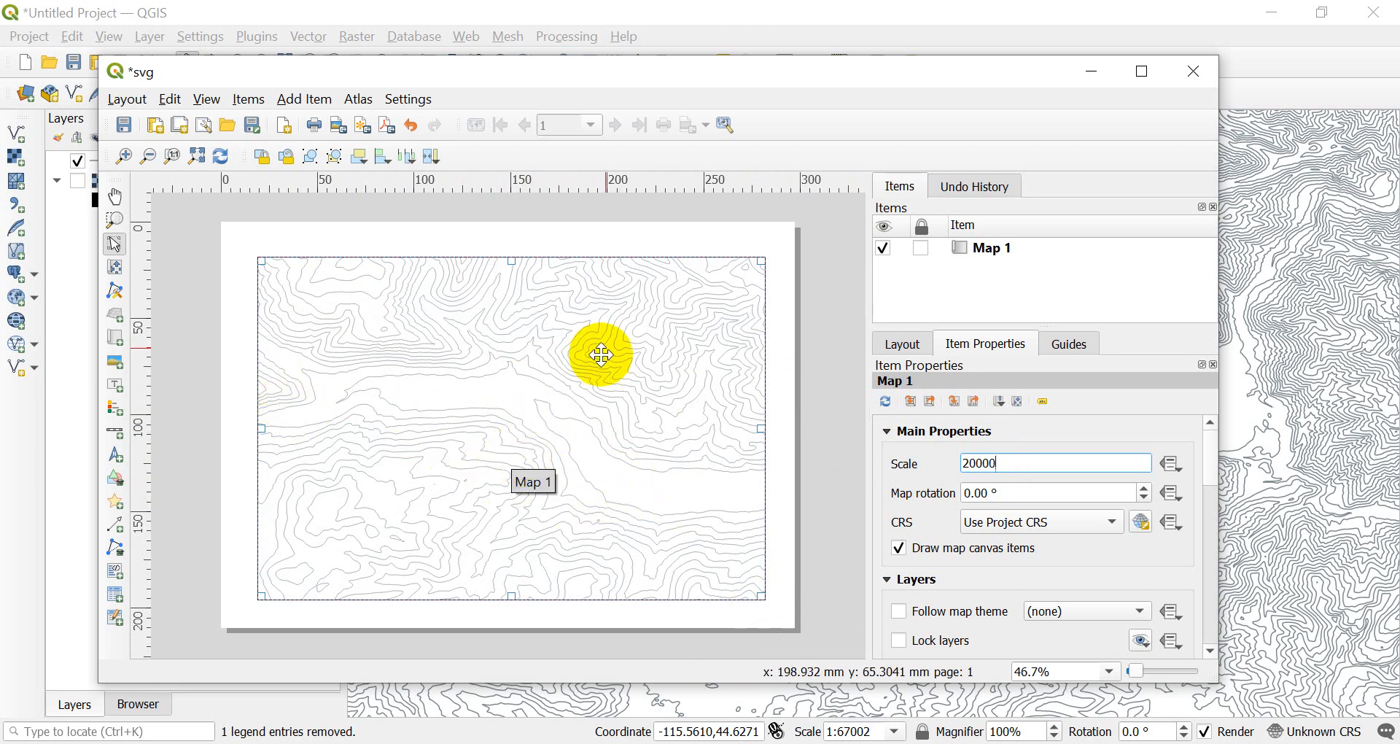
{"action": "left_click", "coordinate": [595, 239]}
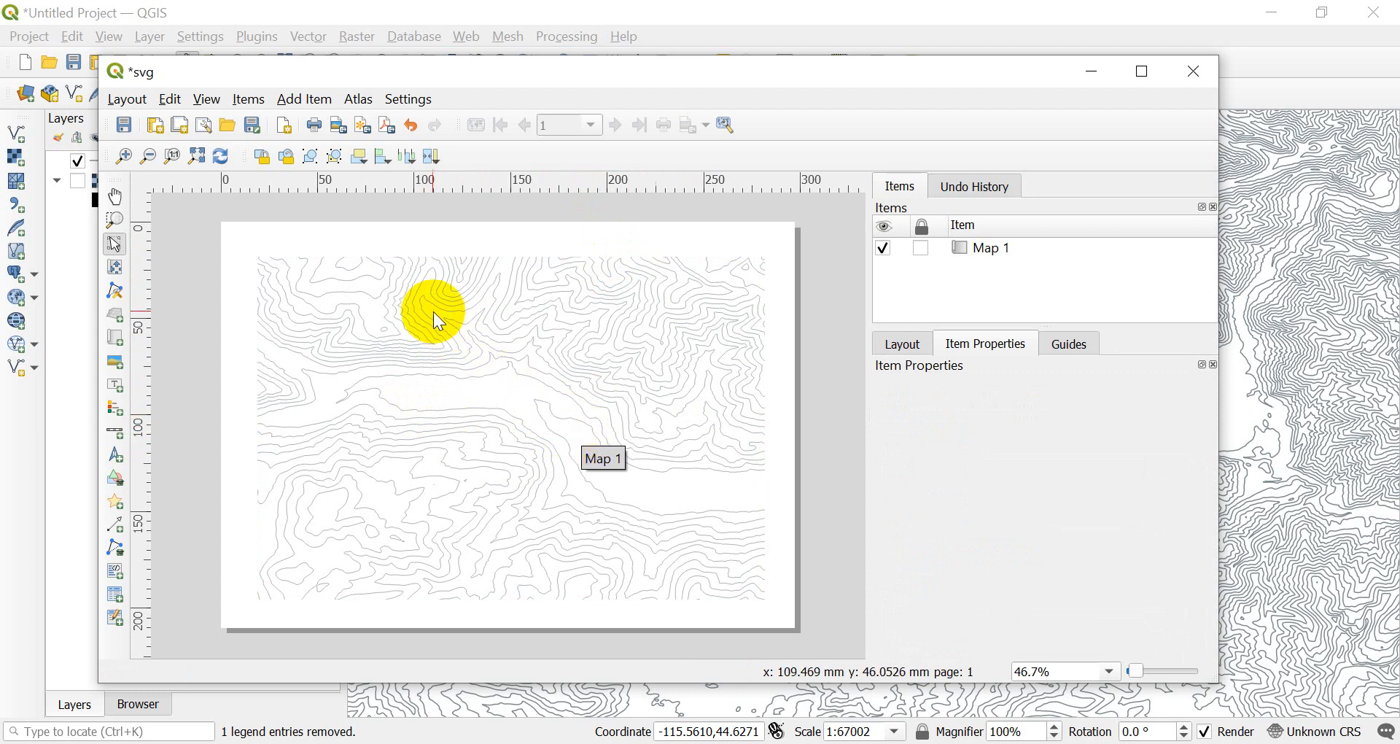
Step: Start exporting the layout as SVG and choose the temp folder on drive C: as the destination
{"action": "left_click", "coordinate": [366, 137]}
{"action": "left_click_drag", "start_coordinate": [804, 438], "coordinate": [581, 274]}
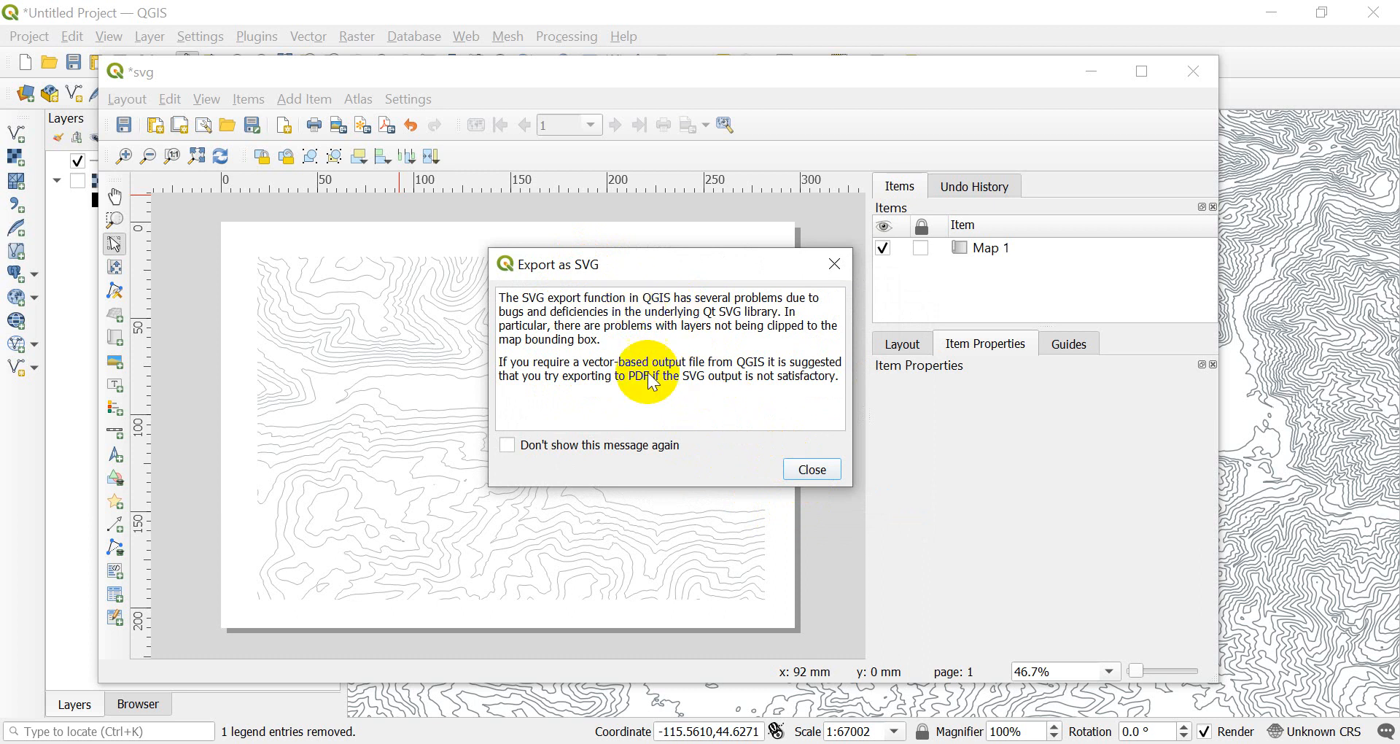
{"action": "left_click", "coordinate": [821, 474]}
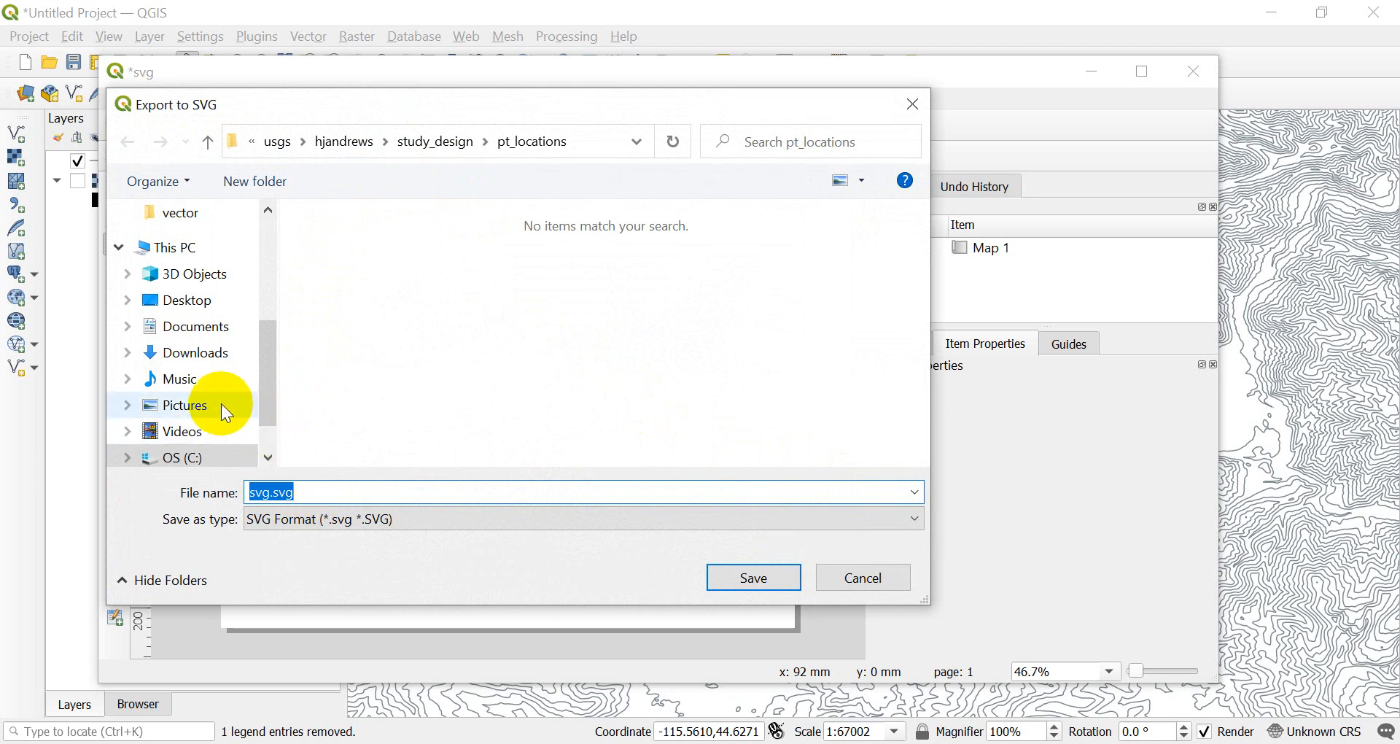
{"action": "scroll", "coordinate": [220, 404], "scroll_direction": "down", "scroll_amount": 1}
{"action": "left_click", "coordinate": [213, 428]}
{"action": "scroll", "coordinate": [337, 387], "scroll_direction": "down", "scroll_amount": 4}
{"action": "double_click", "coordinate": [343, 343]}
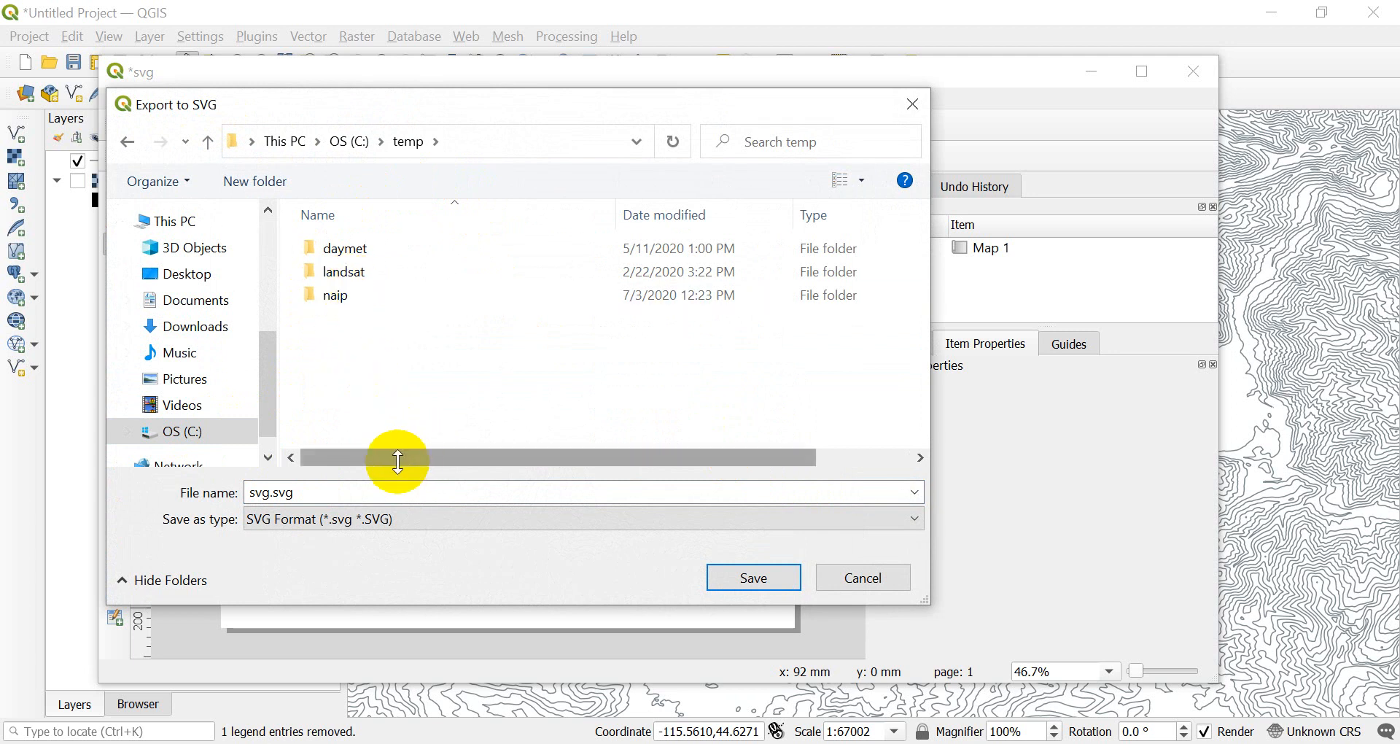
Step: Name the export file contours.svg and save it in SVG format
{"action": "left_click", "coordinate": [272, 492]}
{"action": "left_click", "coordinate": [272, 491]}
{"action": "double_click", "coordinate": [272, 491]}
{"action": "left_click", "coordinate": [272, 492]}
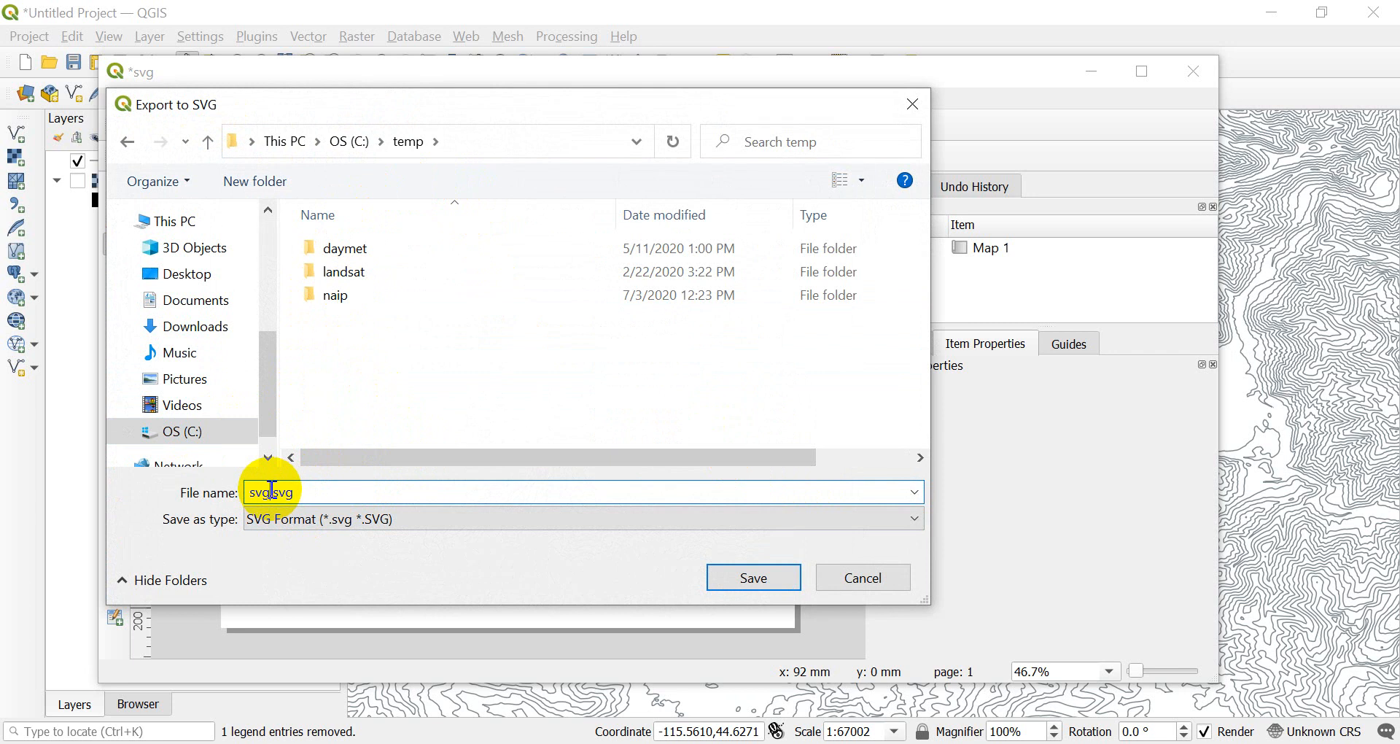
{"action": "key", "text": "BackSpace"}
{"action": "key", "text": "BackSpace"}
{"action": "key", "text": "BackSpace"}
{"action": "type", "text": "contours"}
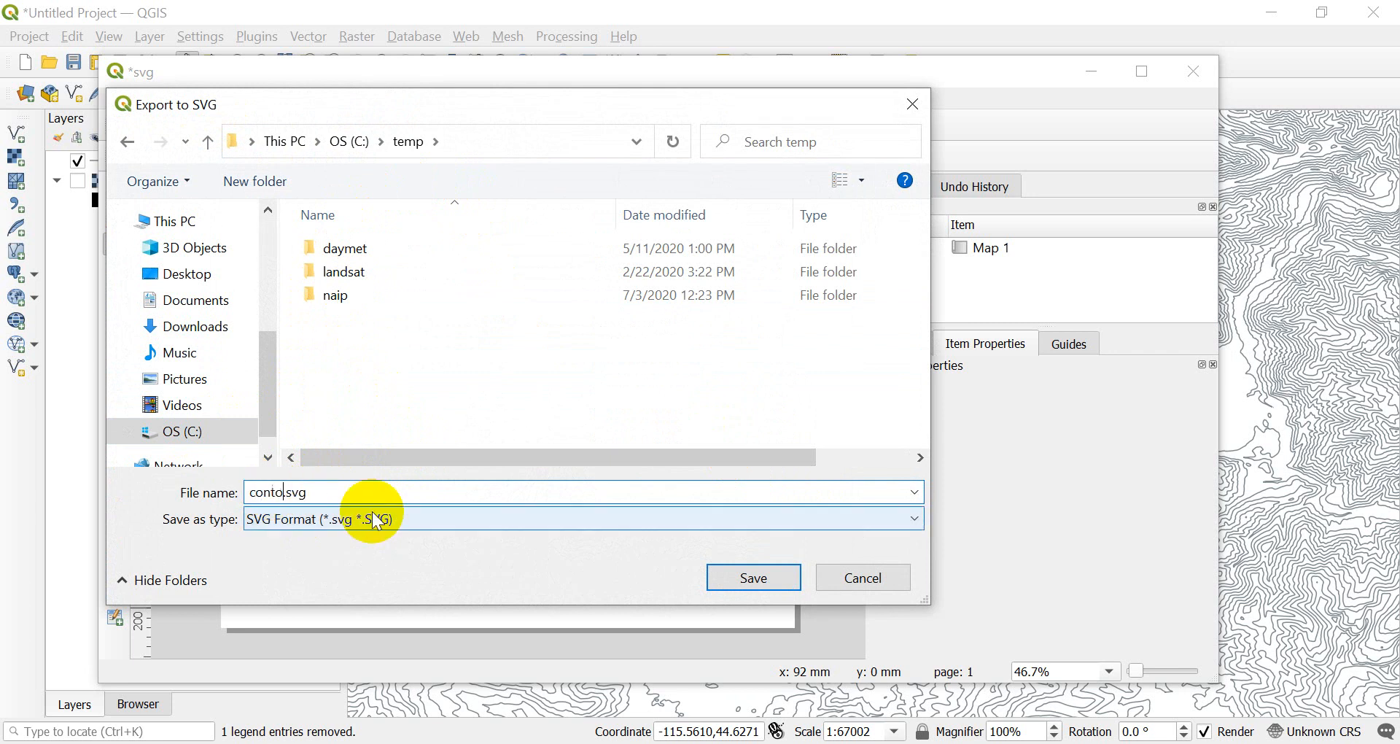
{"action": "left_click", "coordinate": [740, 584]}
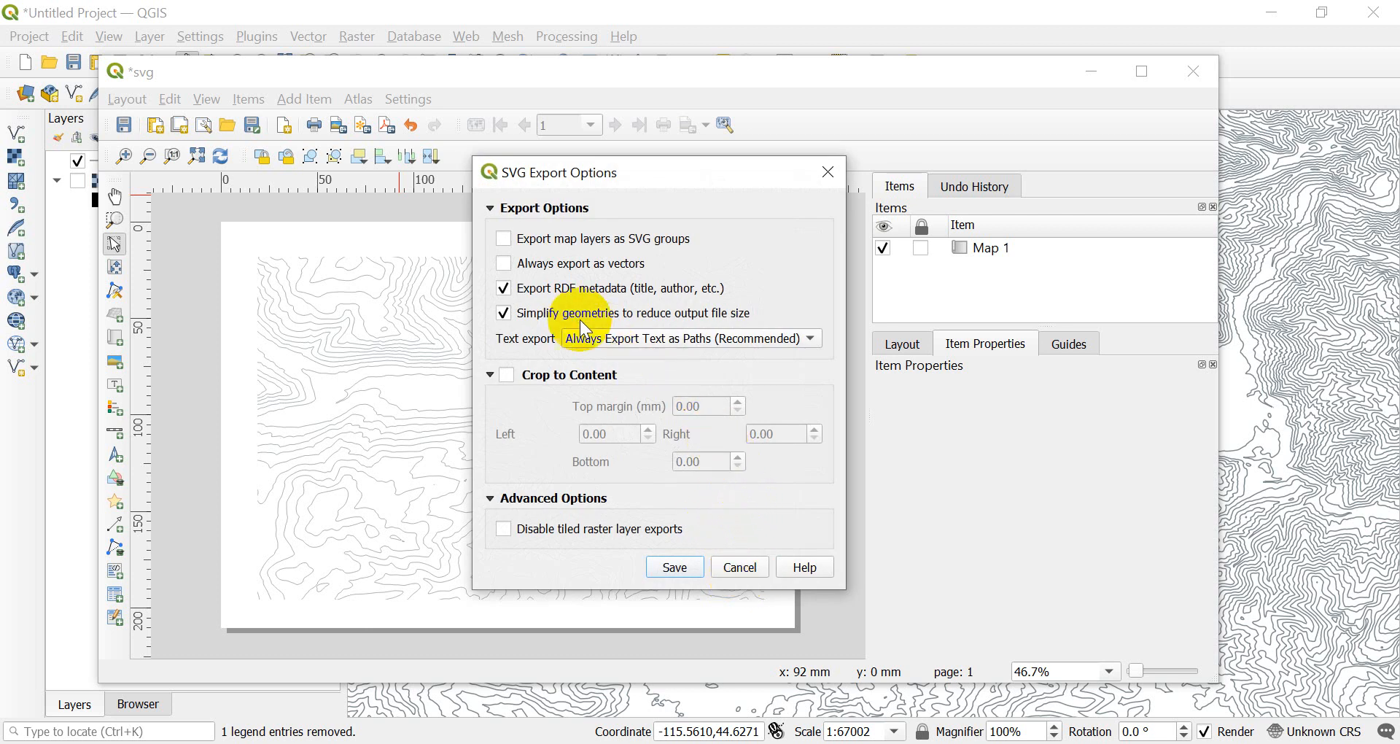
Step: Export the SVG without RDF metadata, with text exported as paths and Crop to Content enabled
{"action": "left_click", "coordinate": [505, 291]}
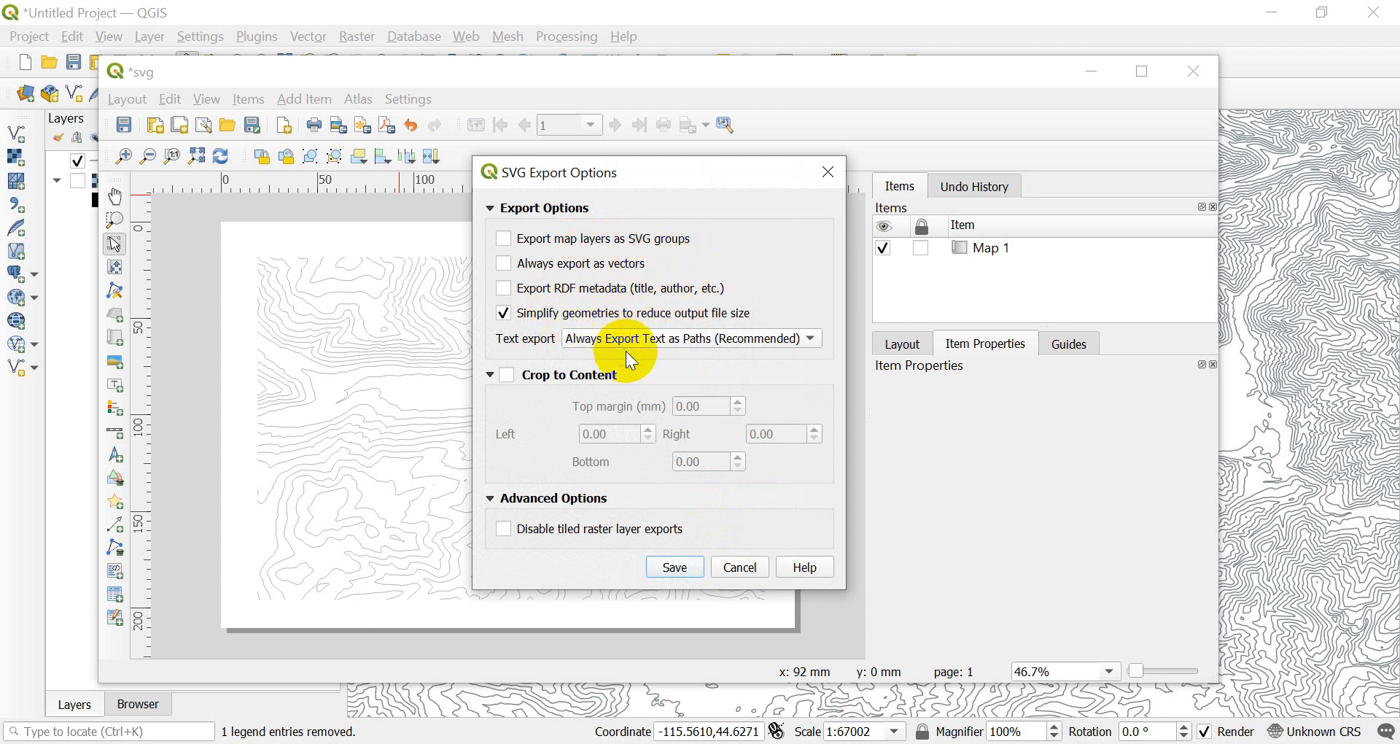
{"action": "left_click", "coordinate": [740, 340]}
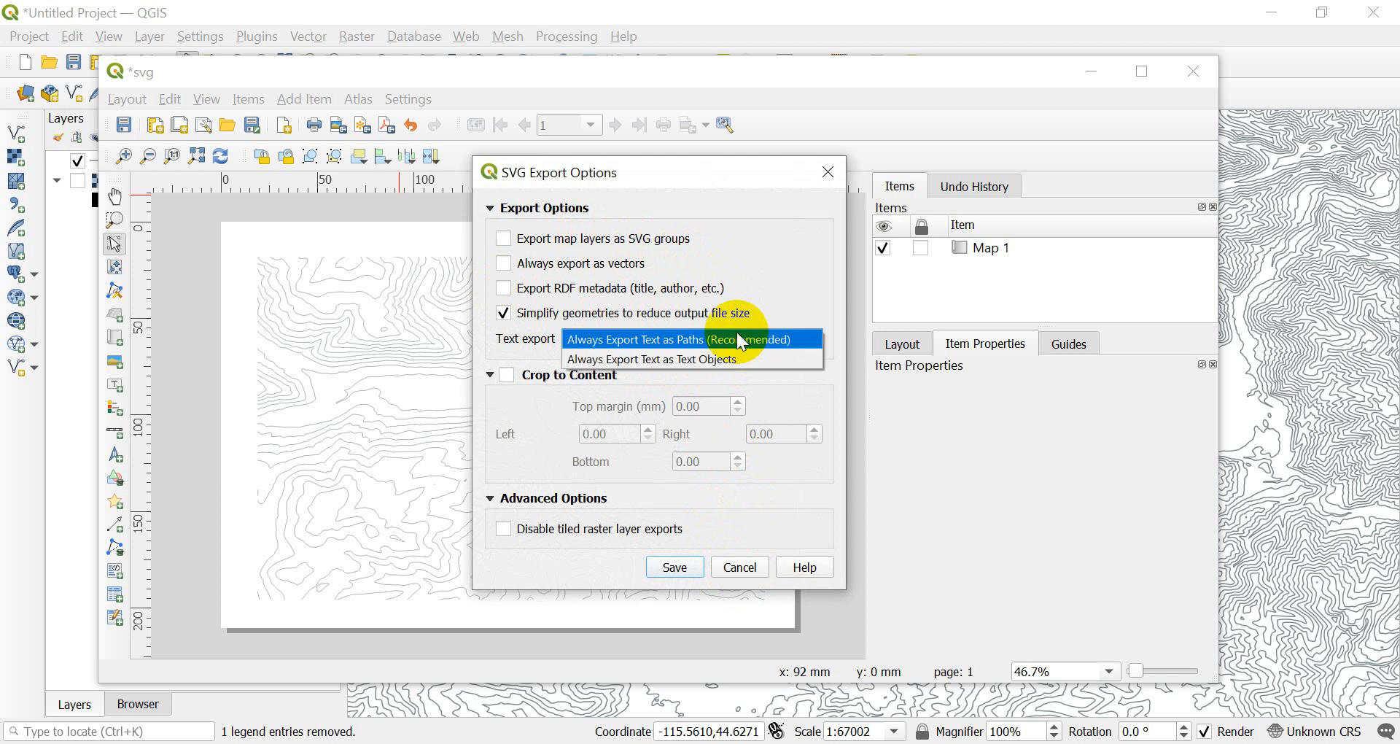
{"action": "left_click", "coordinate": [740, 338]}
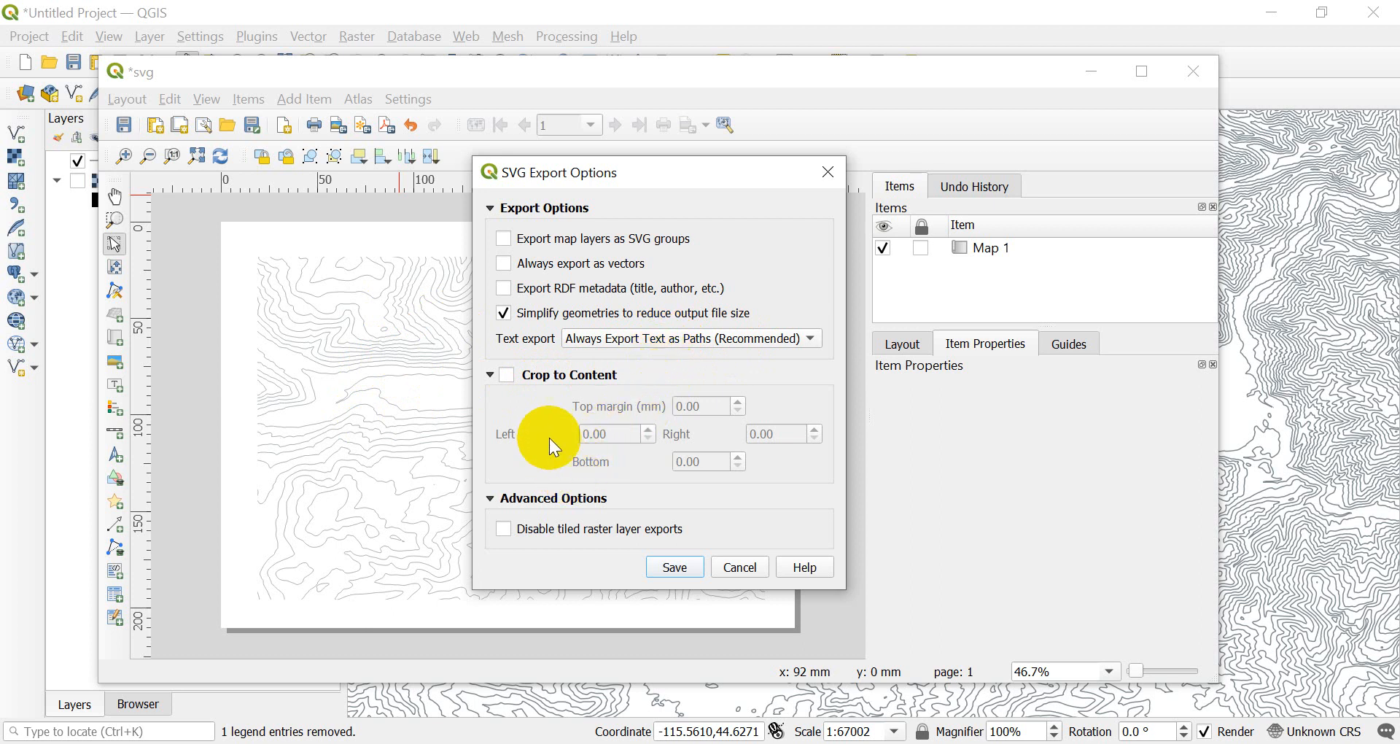
{"action": "left_click", "coordinate": [508, 377]}
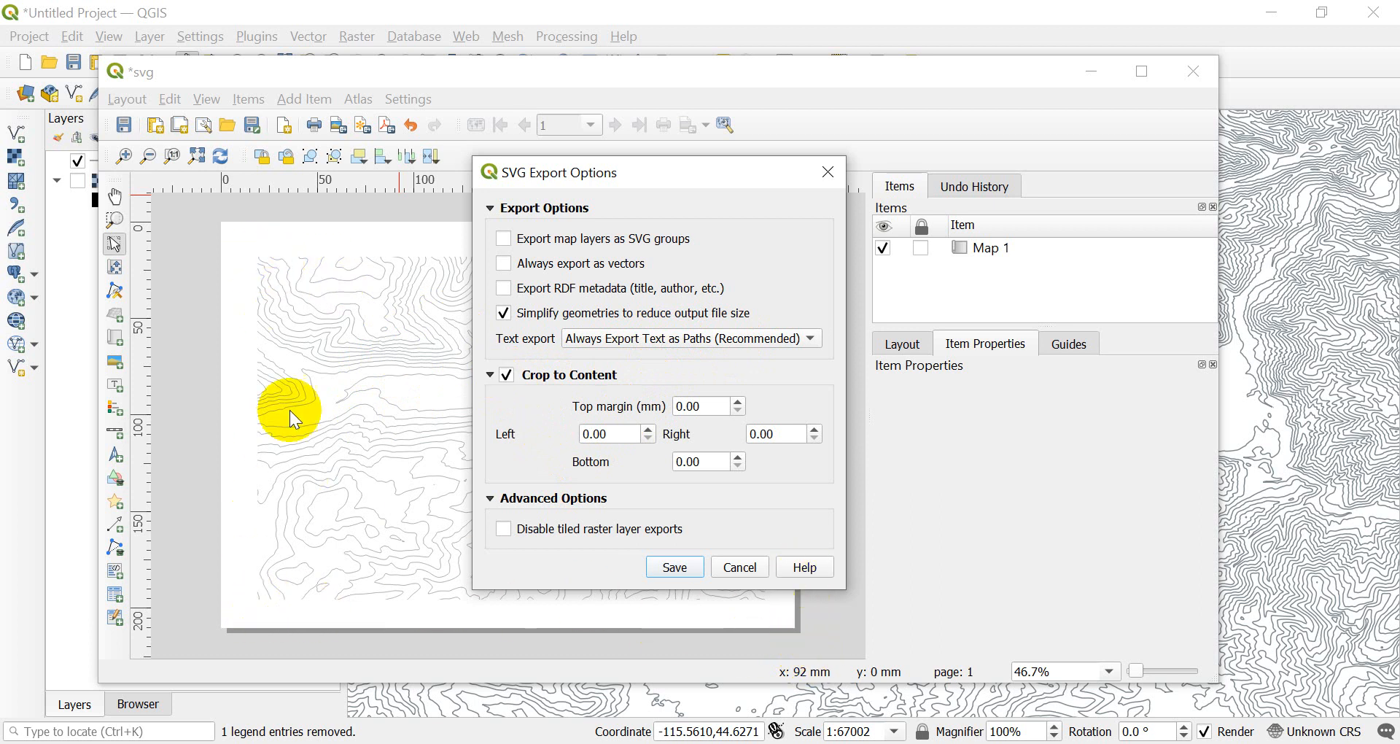
{"action": "left_click", "coordinate": [508, 379]}
{"action": "left_click", "coordinate": [509, 379]}
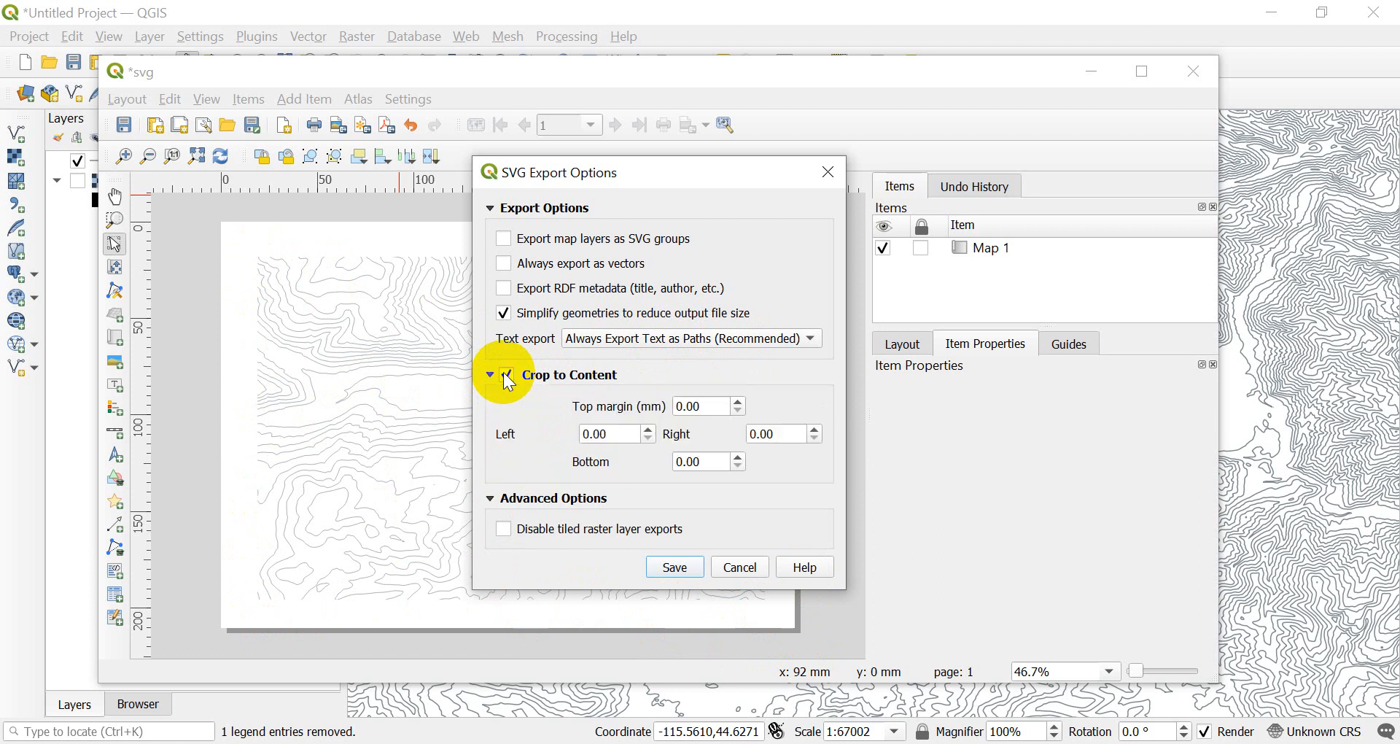
{"action": "left_click", "coordinate": [676, 567]}
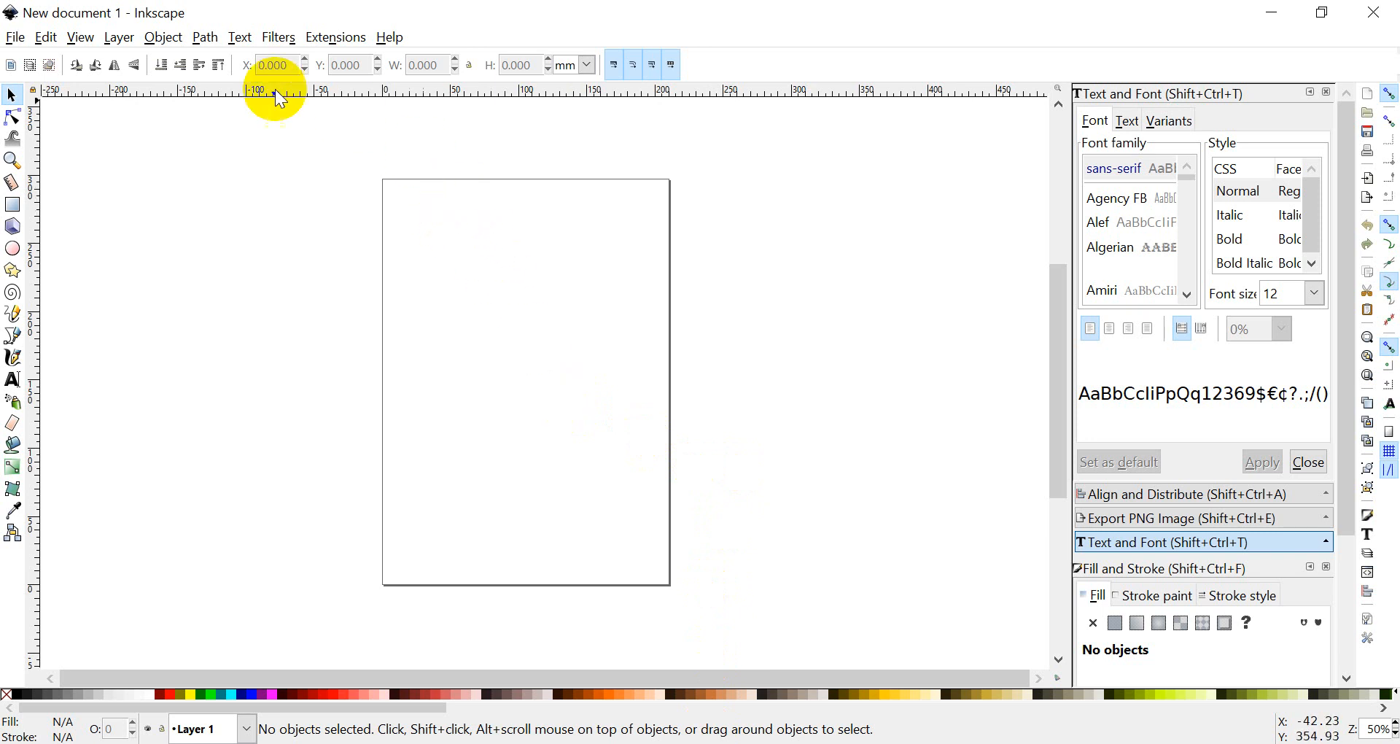
Step: Import contours.svg from C:\temp into the blank Inkscape document and move the contours up and left over the page
{"action": "left_click", "coordinate": [16, 38]}
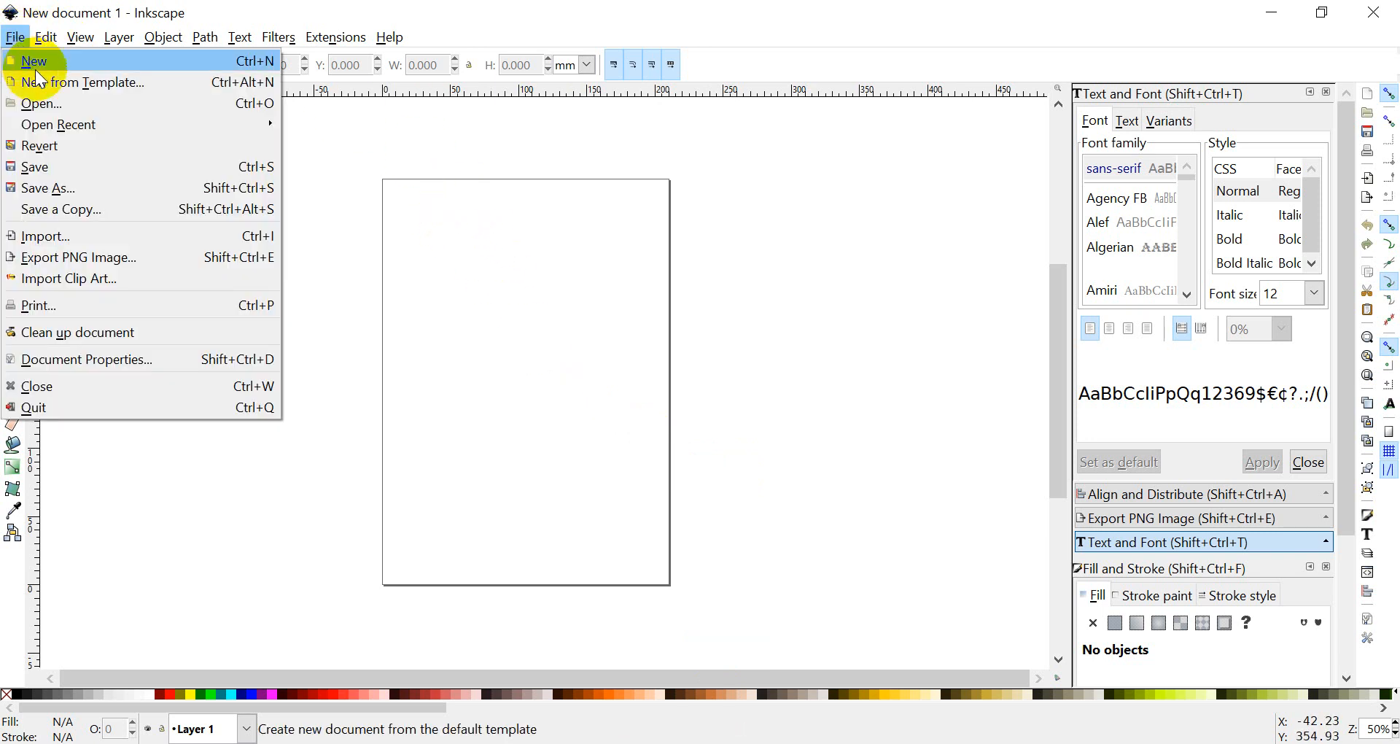
{"action": "left_click", "coordinate": [69, 237]}
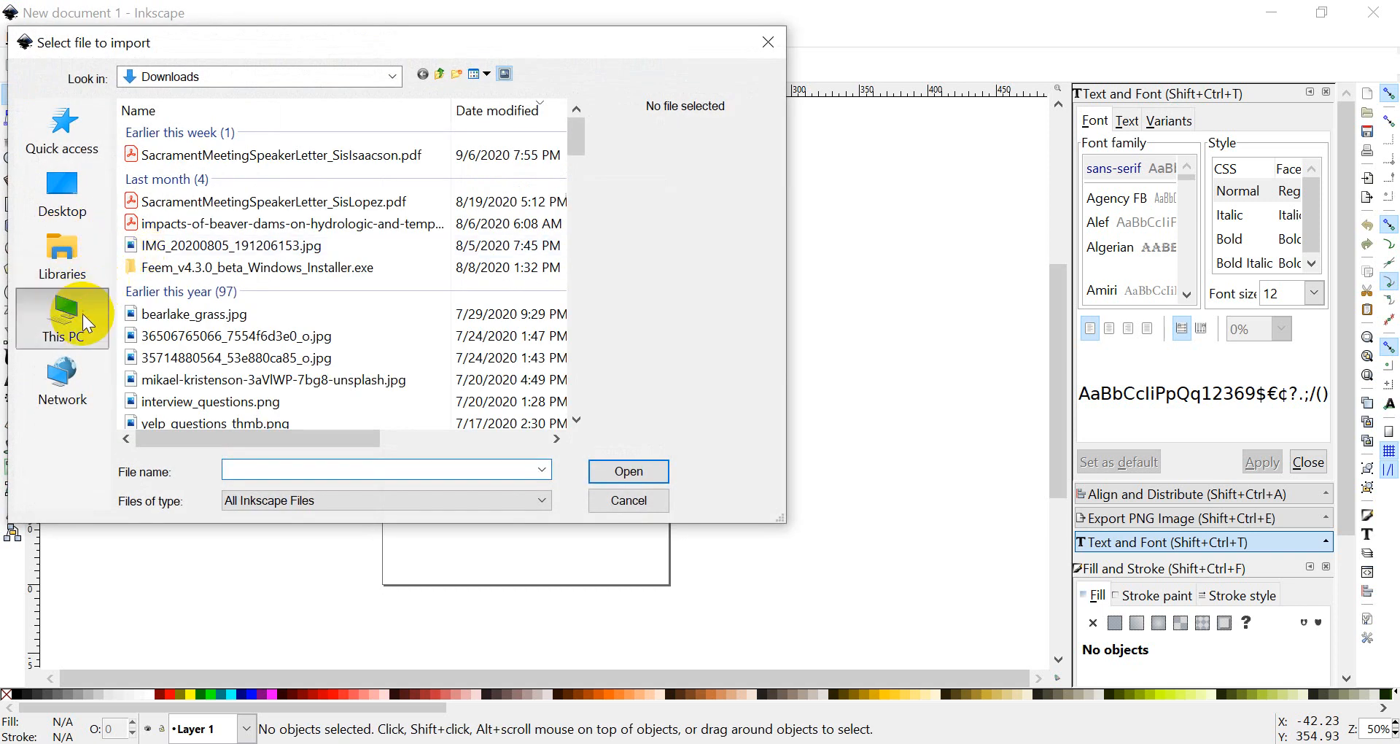
{"action": "left_click", "coordinate": [83, 314]}
{"action": "scroll", "coordinate": [193, 343], "scroll_direction": "down", "scroll_amount": 2}
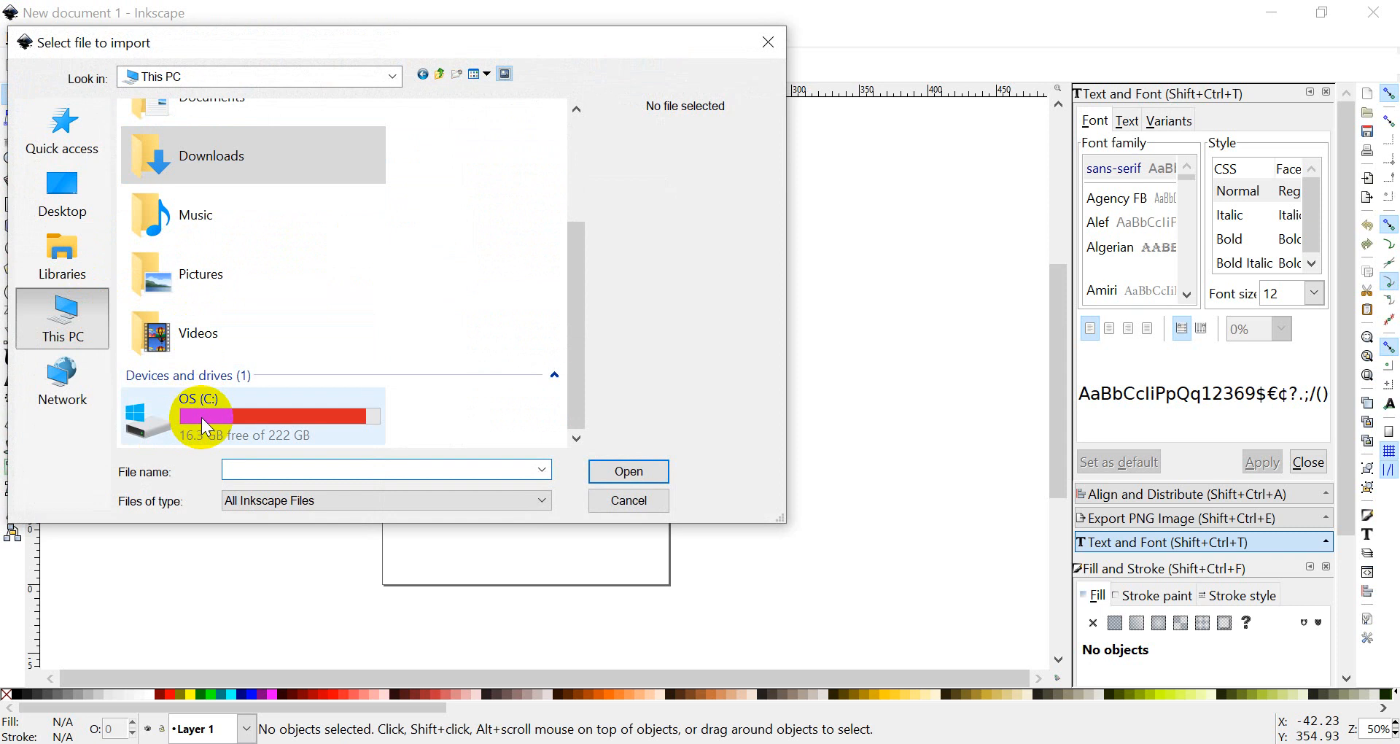
{"action": "double_click", "coordinate": [202, 417]}
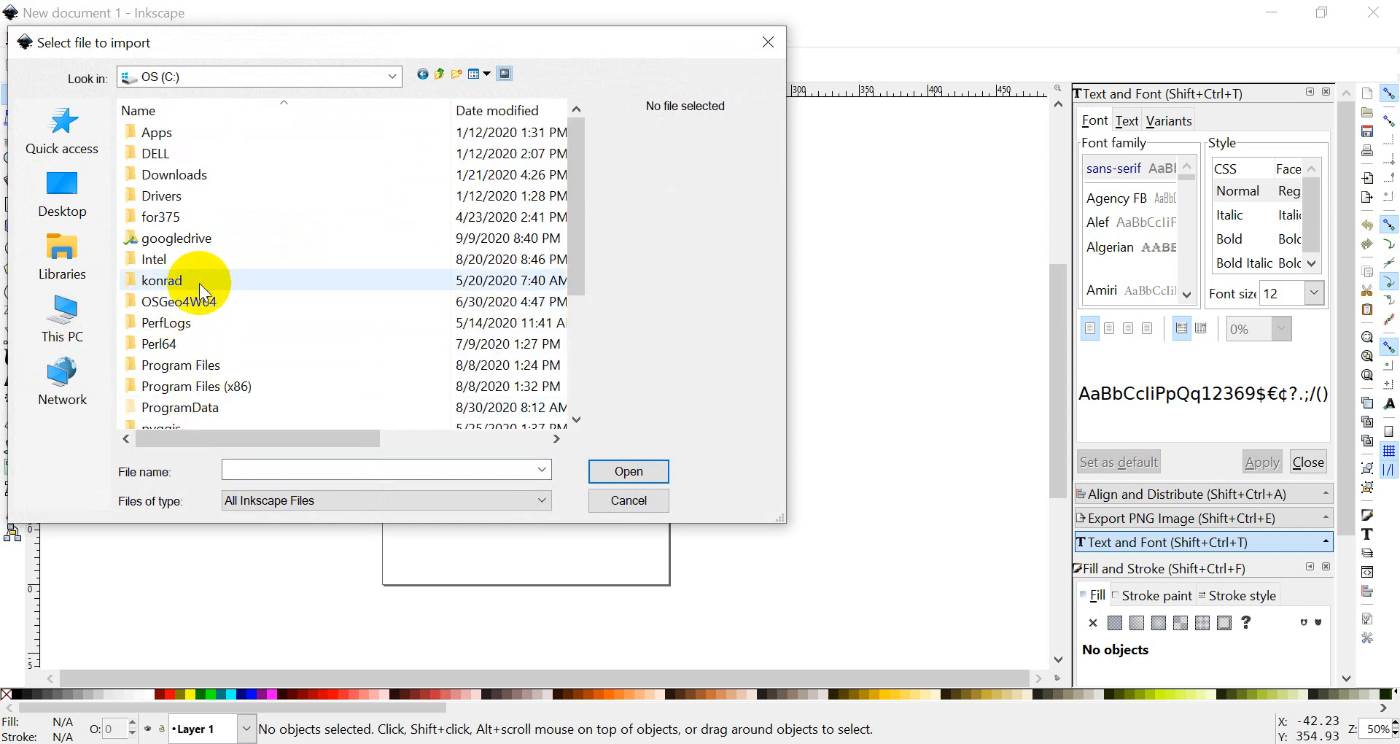
{"action": "scroll", "coordinate": [200, 297], "scroll_direction": "down", "scroll_amount": 2}
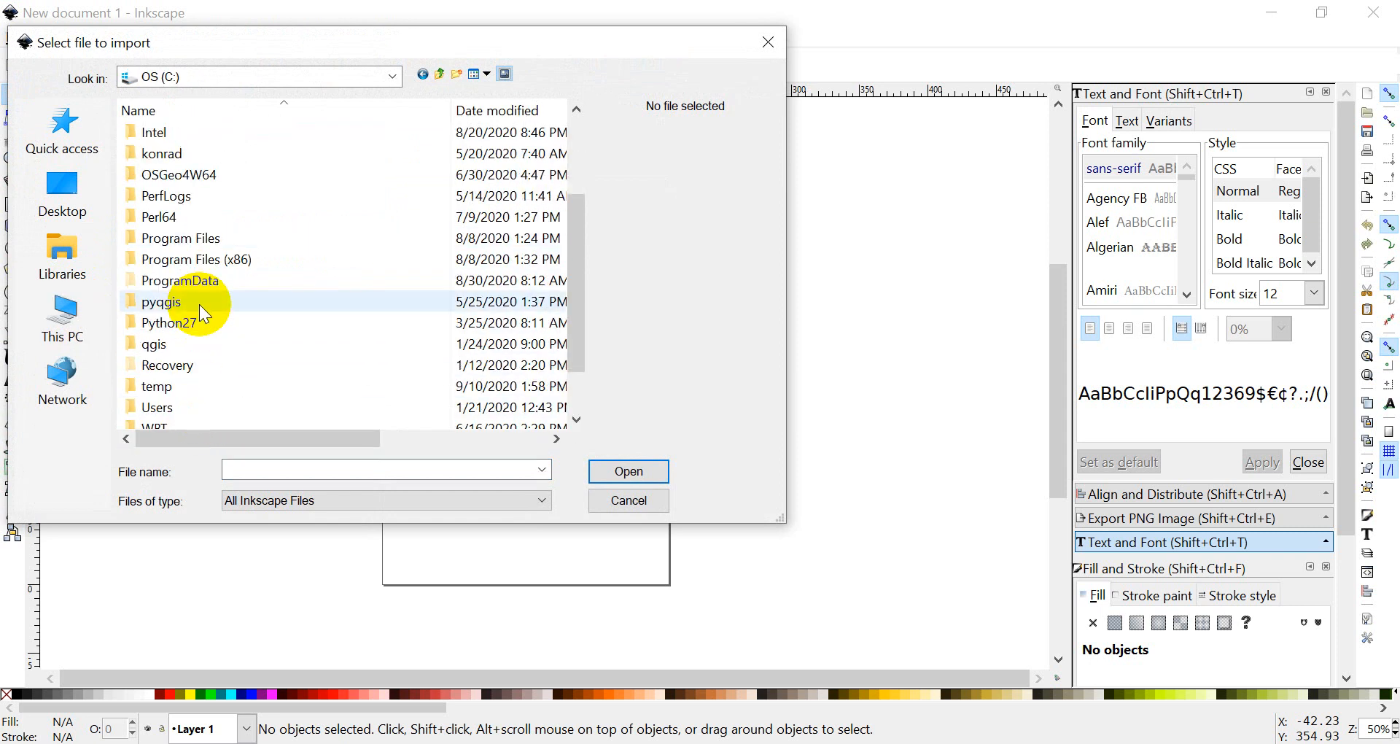
{"action": "scroll", "coordinate": [199, 304], "scroll_direction": "down", "scroll_amount": 1}
{"action": "double_click", "coordinate": [177, 321]}
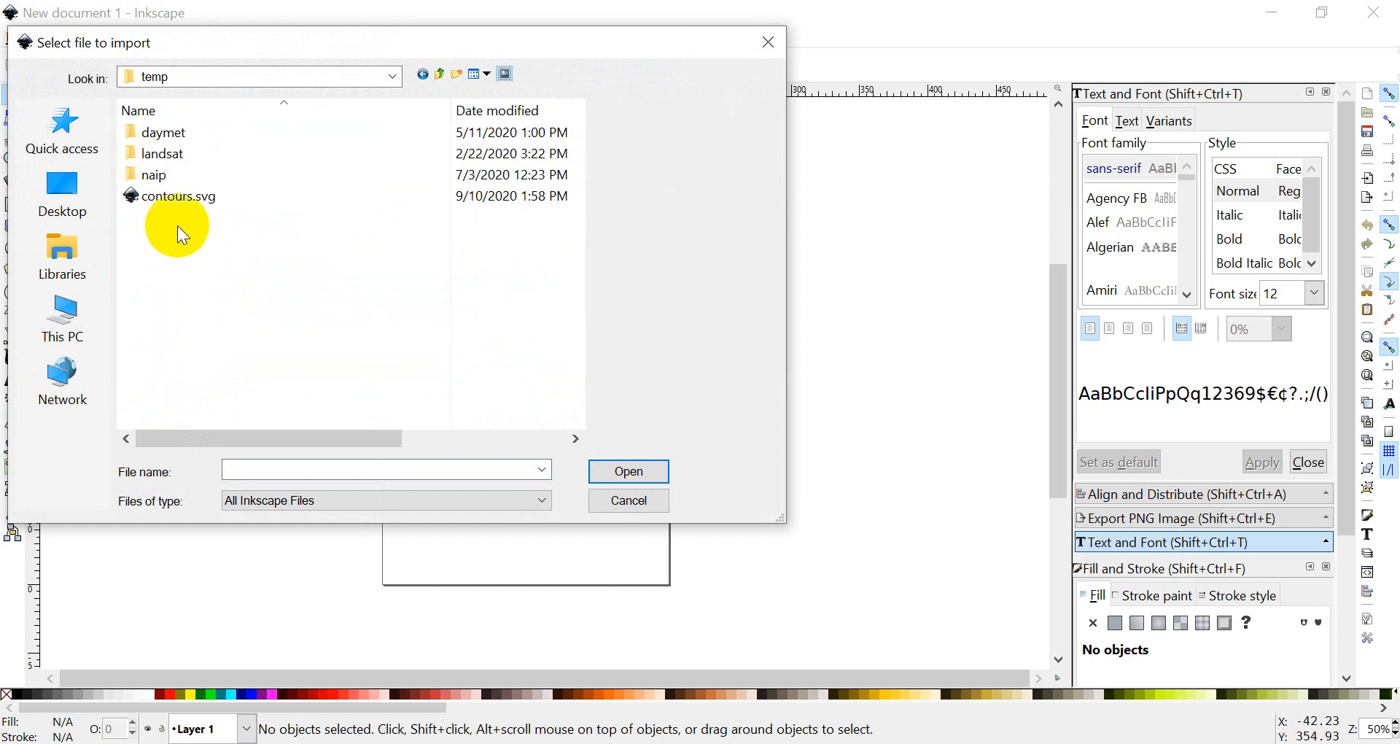
{"action": "left_click", "coordinate": [167, 195]}
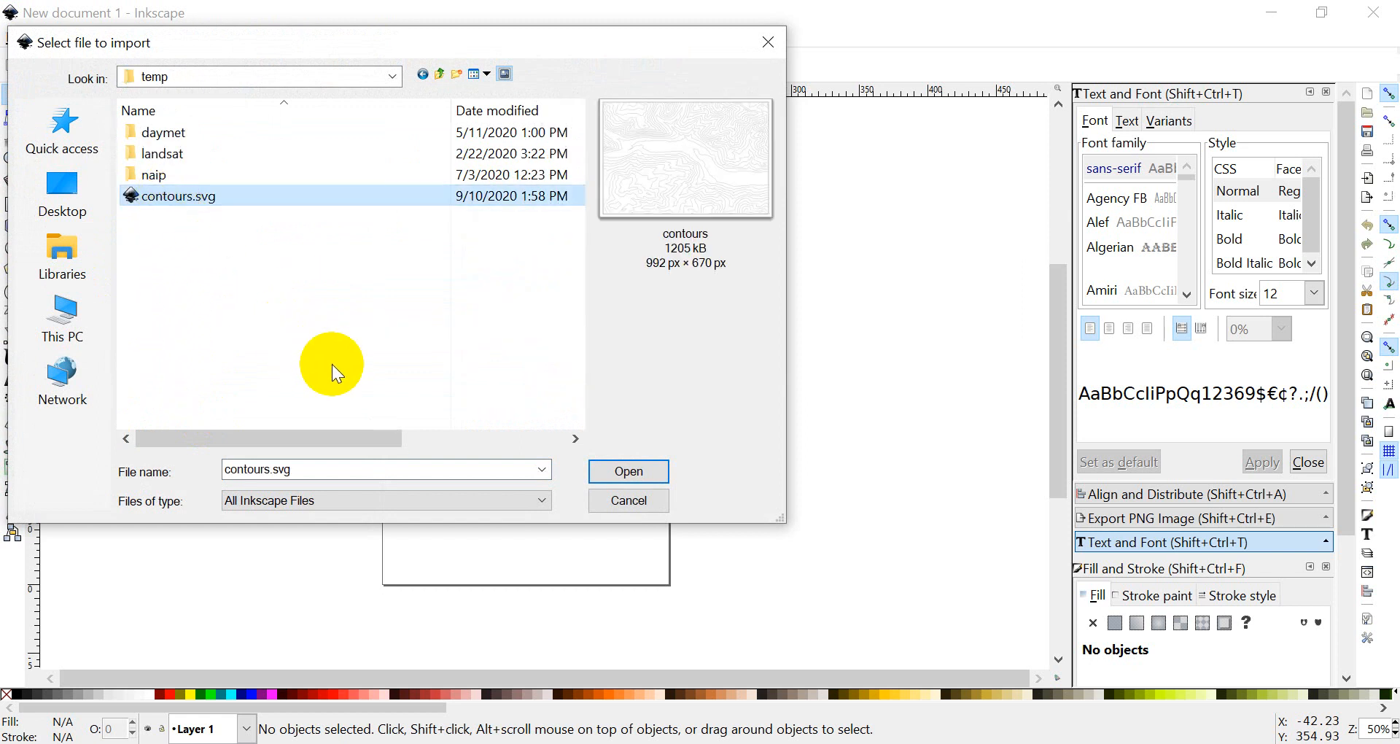
{"action": "left_click", "coordinate": [639, 471]}
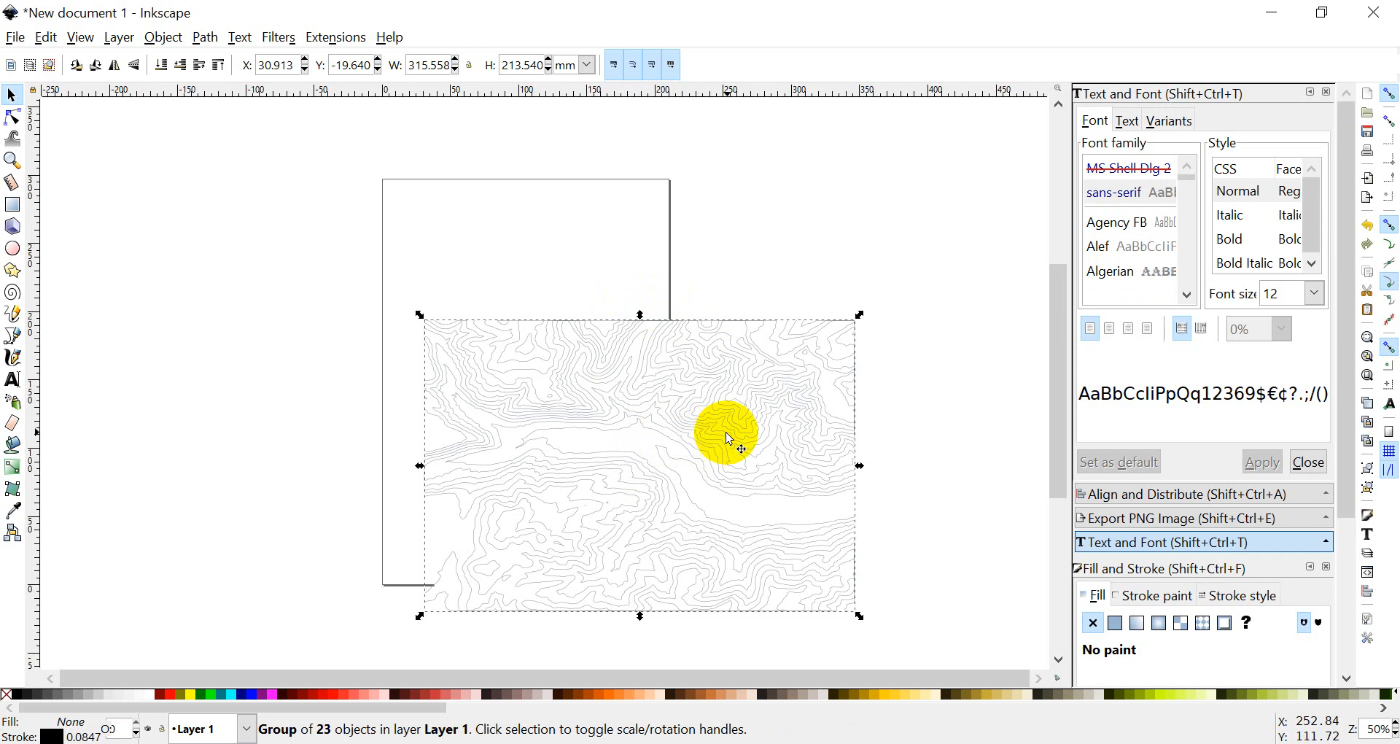
{"action": "left_click_drag", "start_coordinate": [734, 425], "coordinate": [647, 388]}
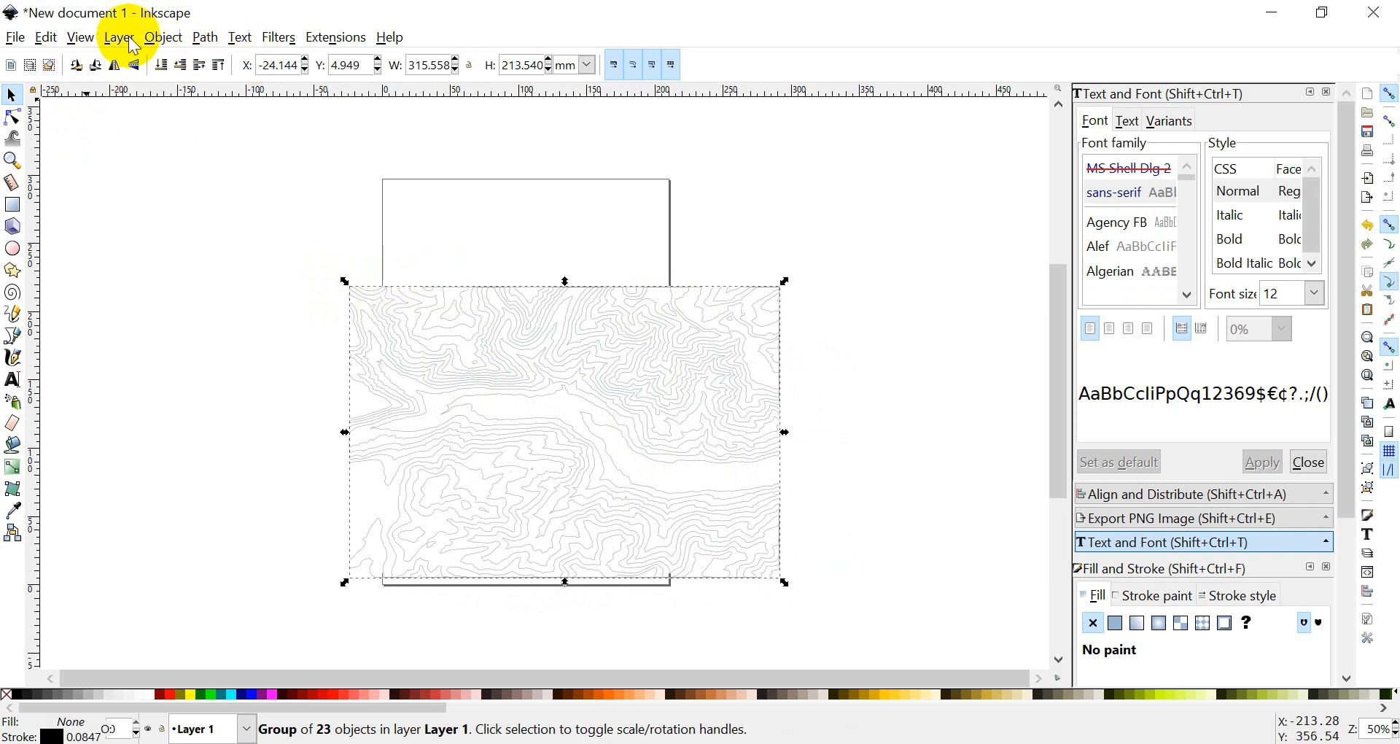
Step: Show the Objects list and expand the imported contour group to reveal its subgroups
{"action": "left_click", "coordinate": [180, 52]}
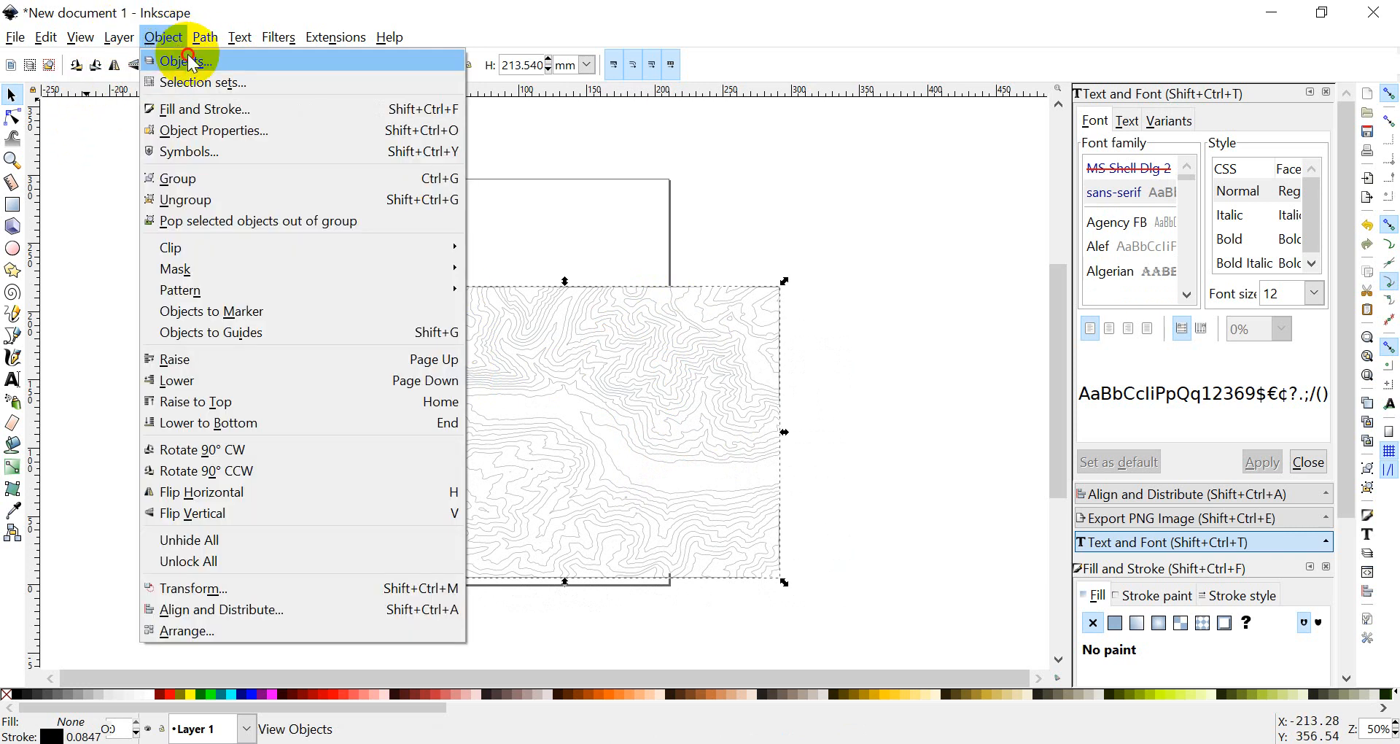
{"action": "left_click", "coordinate": [183, 56]}
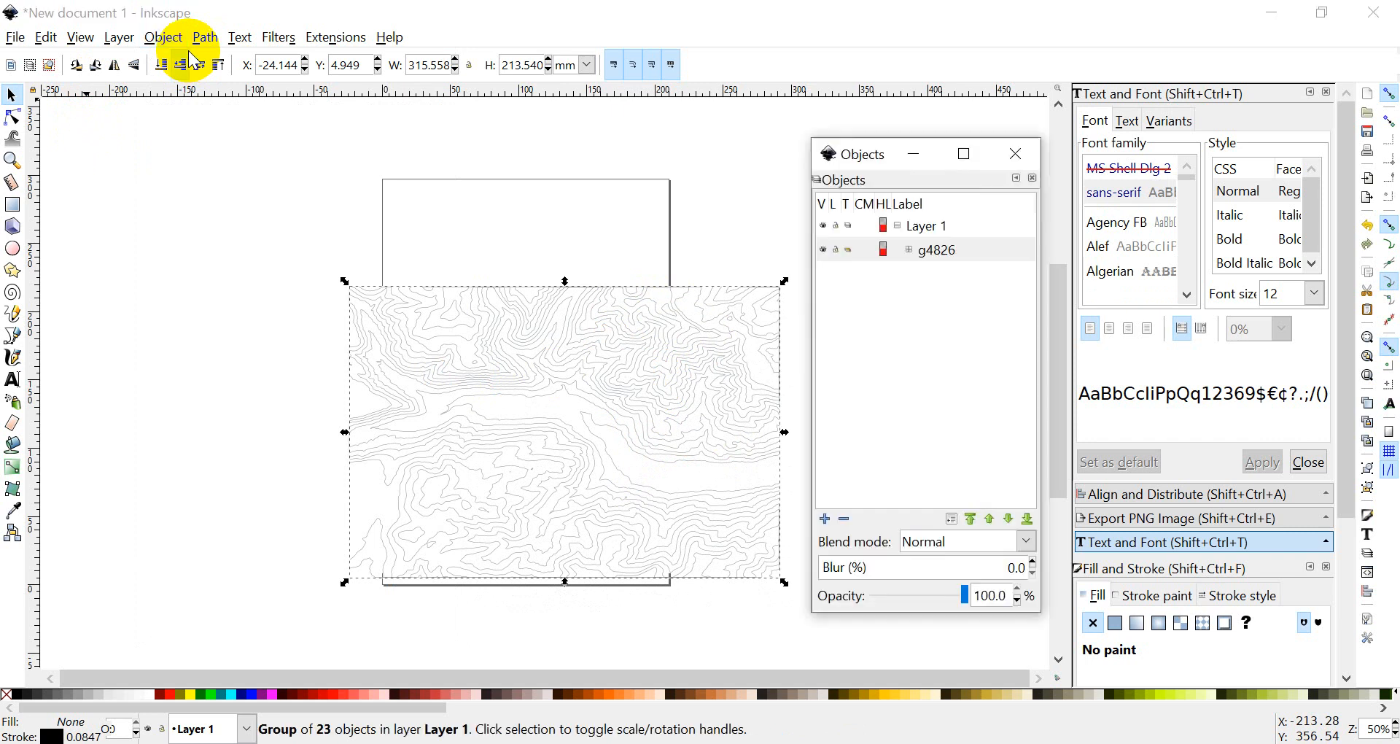
{"action": "left_click", "coordinate": [909, 249]}
{"action": "left_click", "coordinate": [909, 250]}
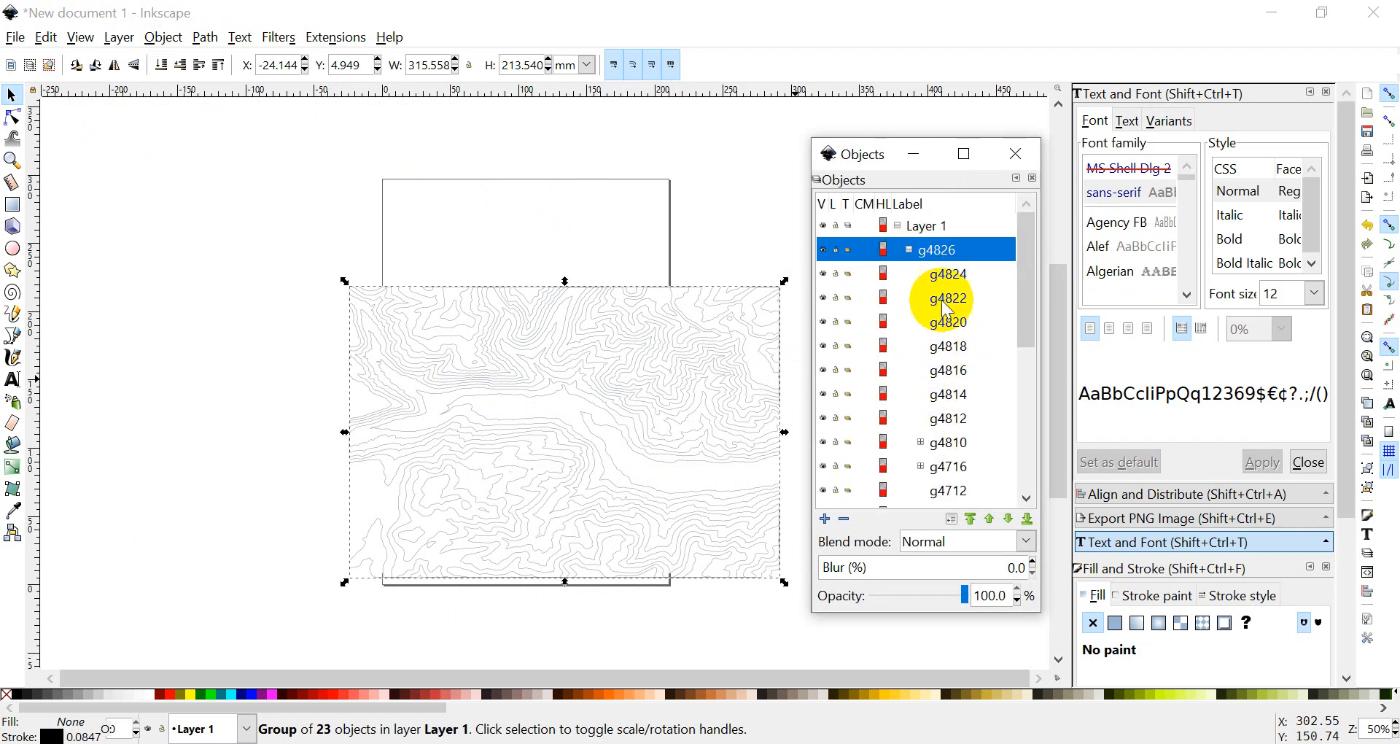
Step: Delete the seven empty groups from g4824 through g4812 inside g4826
{"action": "left_click", "coordinate": [949, 277]}
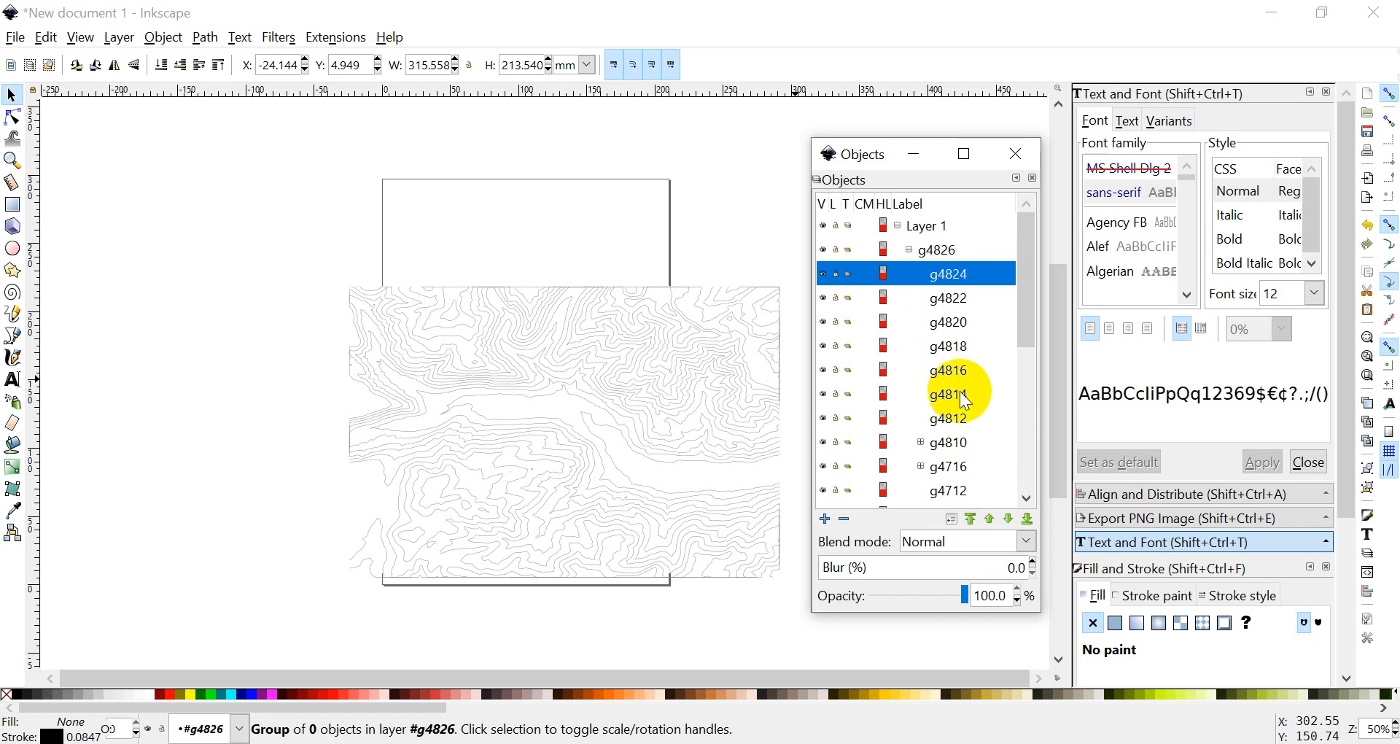
{"action": "left_click", "coordinate": [963, 421], "text": "shift"}
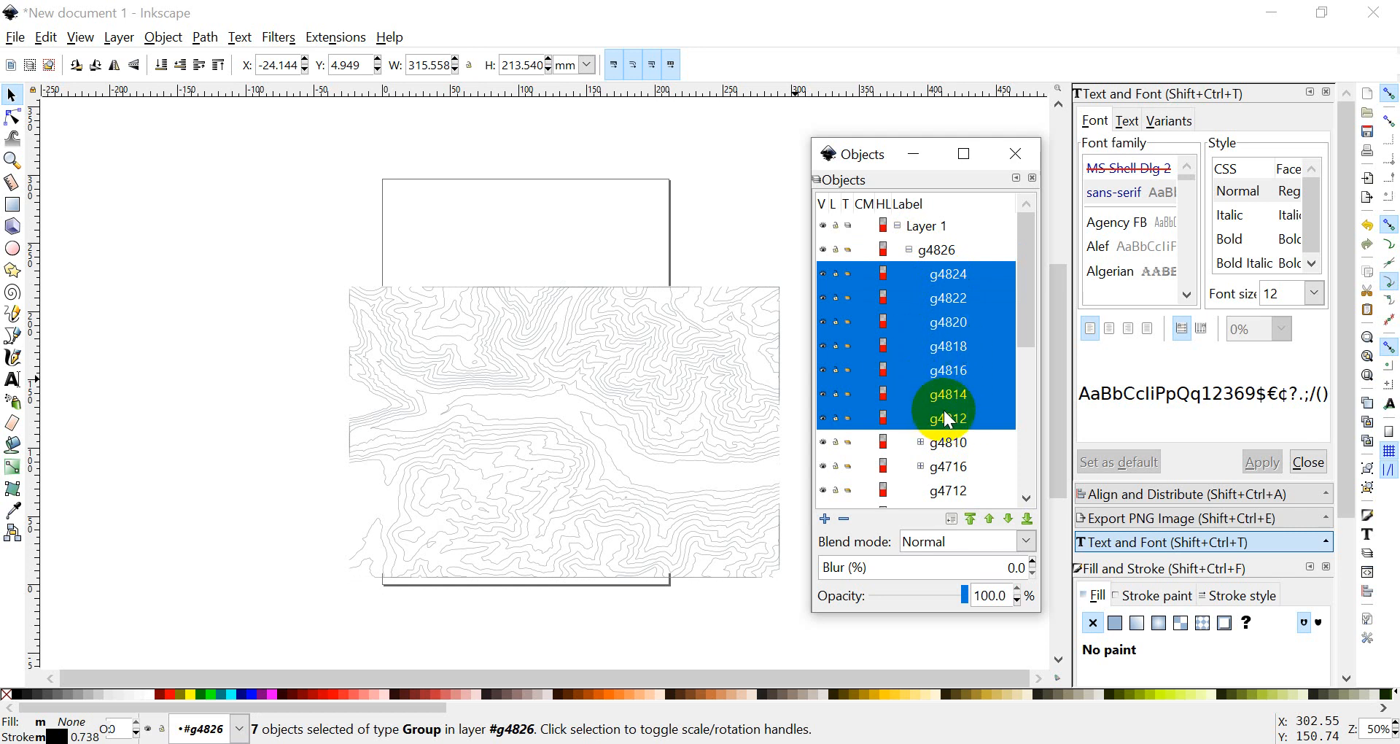
{"action": "key", "text": "Delete"}
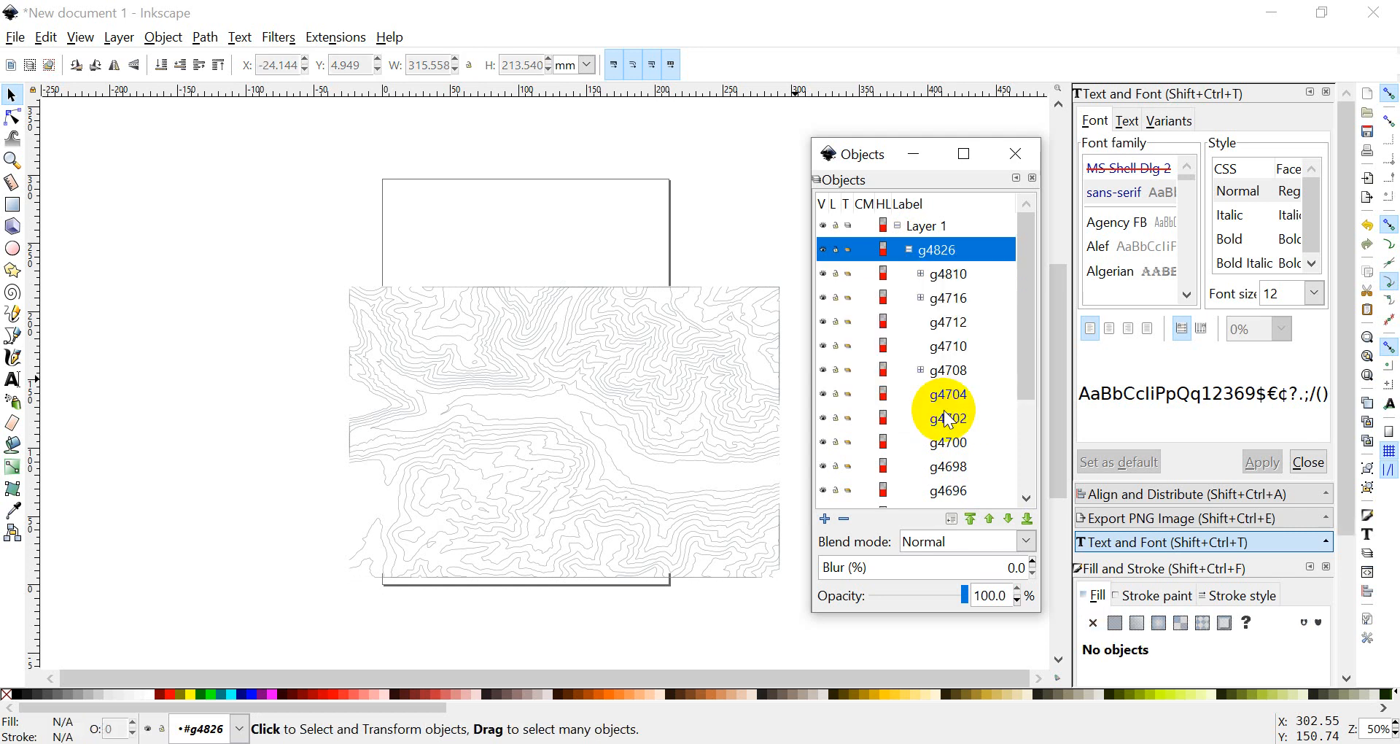
Step: Delete the empty groups g4712, g4710, g4704, g4702, g4700, g4698 and g4696, leaving out g4708
{"action": "left_click", "coordinate": [951, 328]}
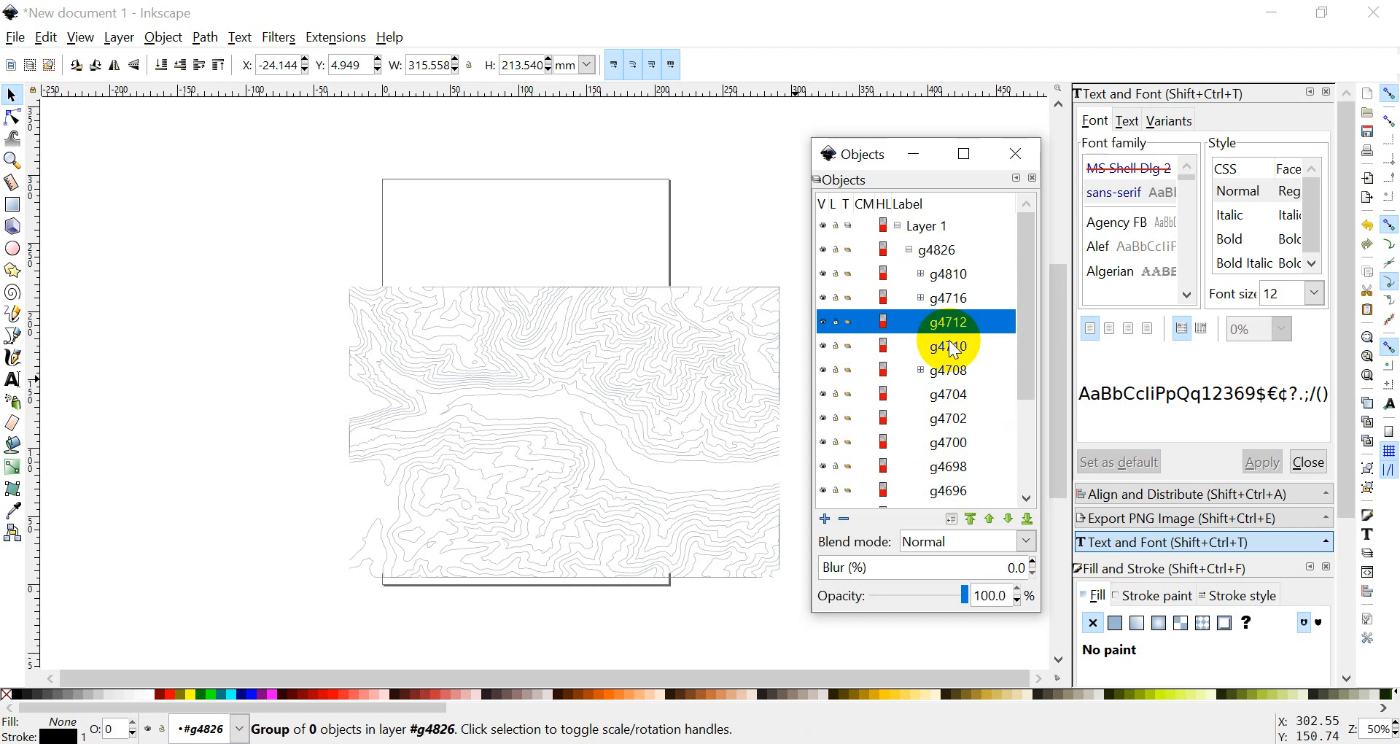
{"action": "left_click", "coordinate": [953, 347], "text": "shift"}
{"action": "left_click", "coordinate": [952, 395], "text": "ctrl"}
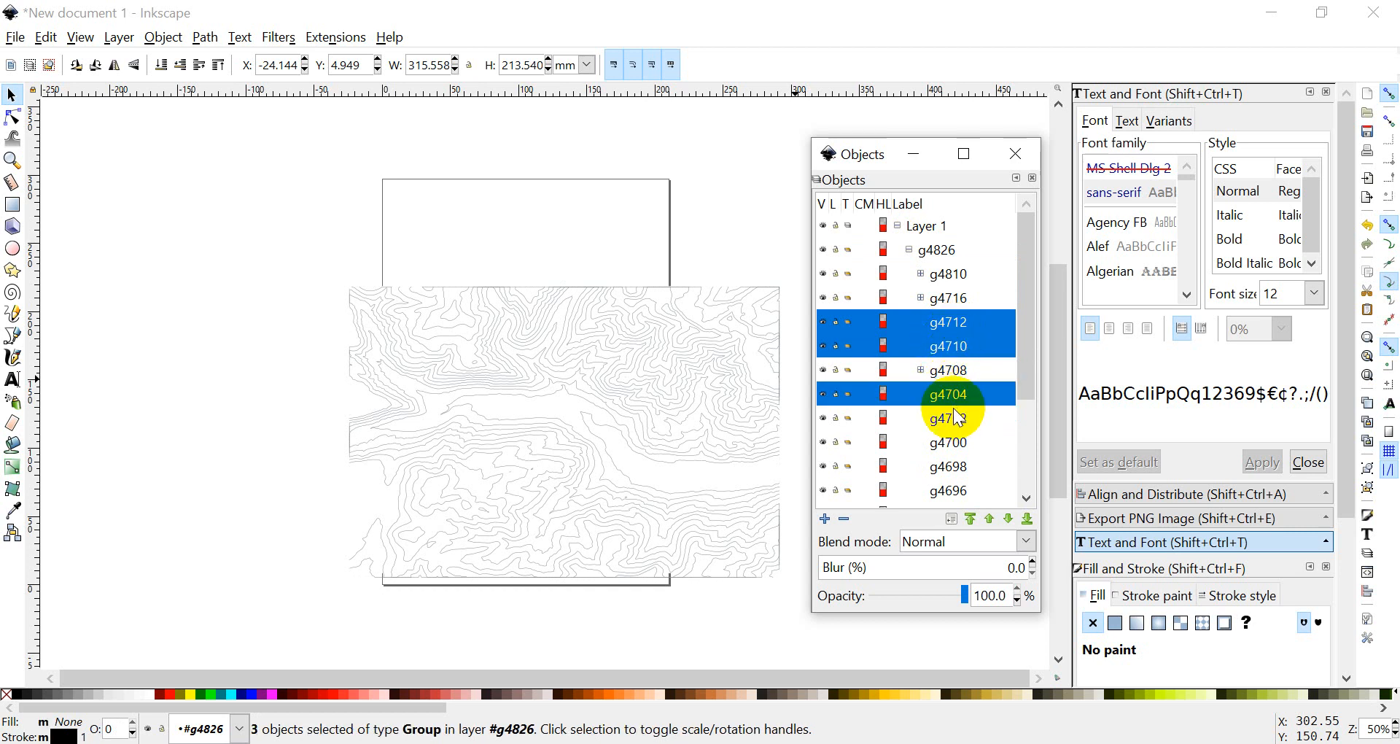
{"action": "left_click", "coordinate": [952, 419], "text": "ctrl"}
{"action": "left_click", "coordinate": [956, 443], "text": "ctrl"}
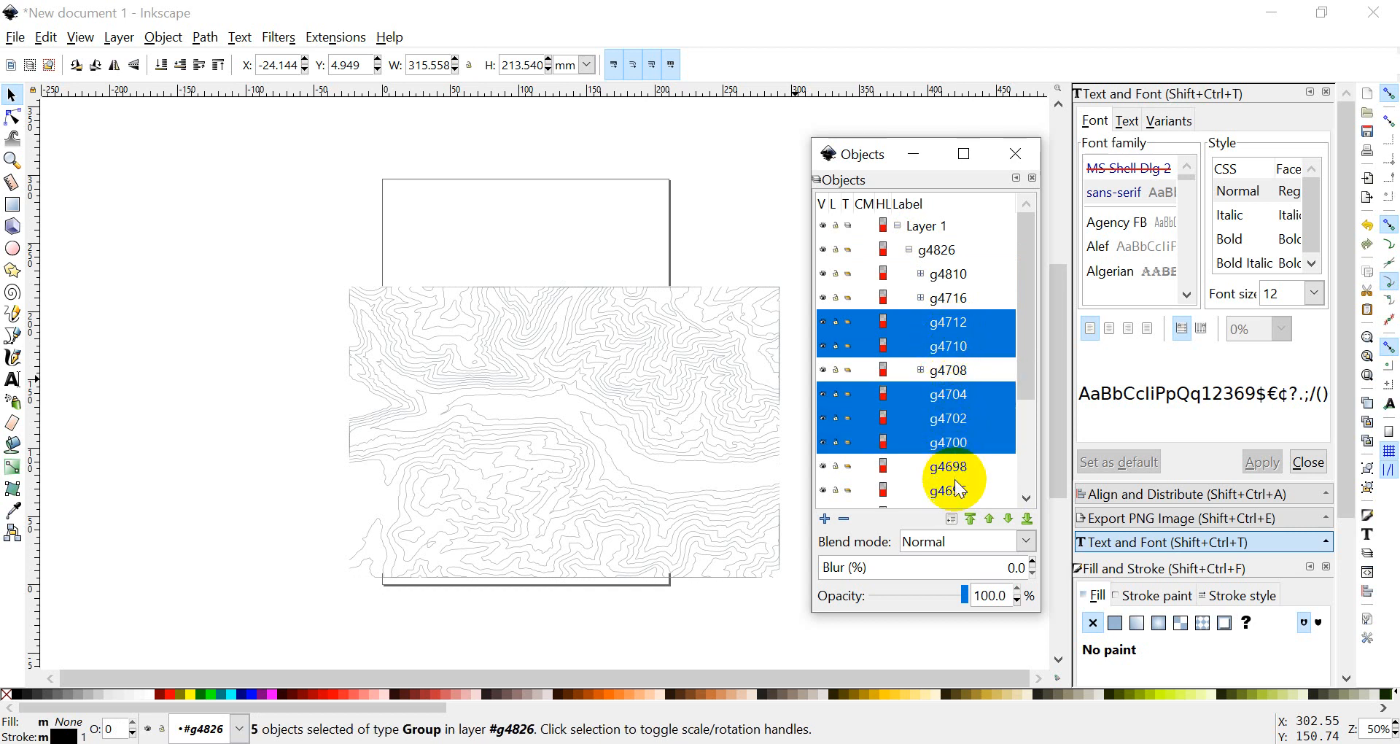
{"action": "left_click", "coordinate": [956, 467], "text": "ctrl"}
{"action": "left_click", "coordinate": [958, 491], "text": "ctrl"}
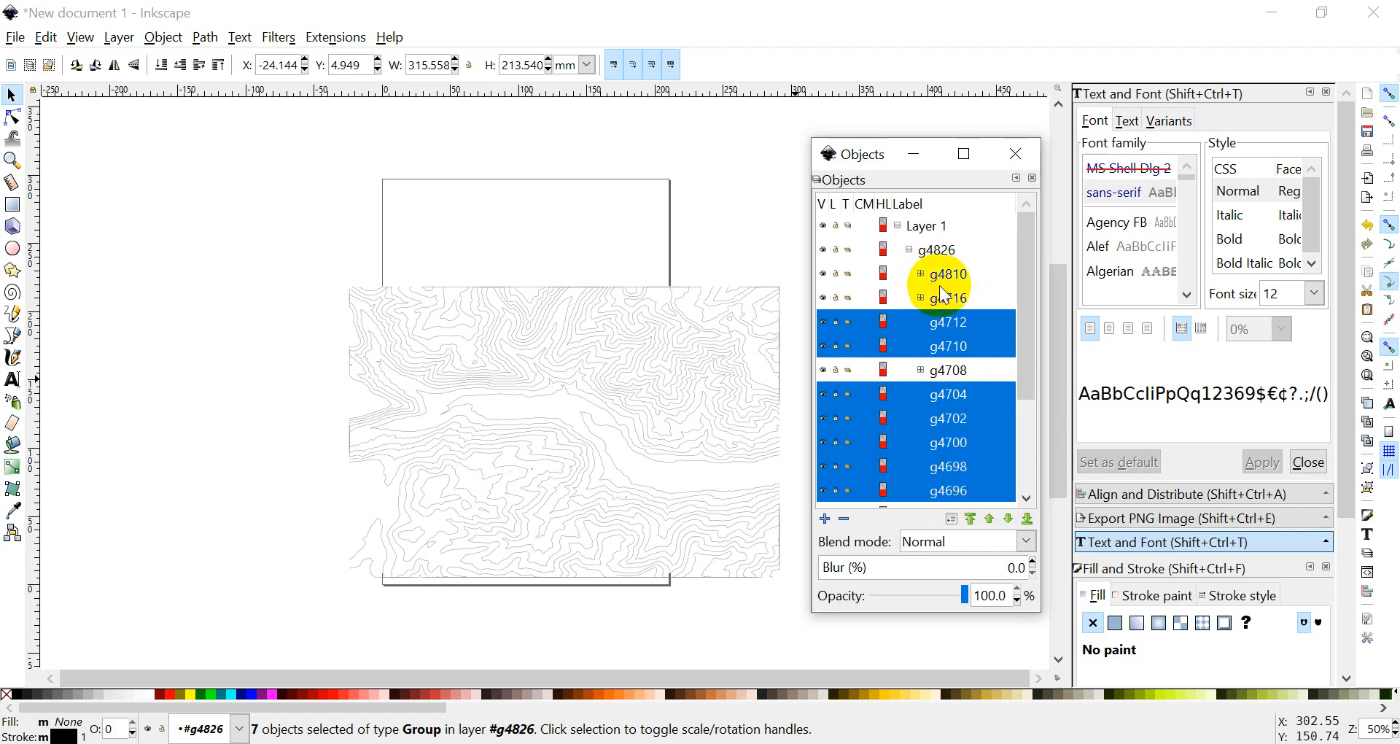
{"action": "key", "text": "Delete"}
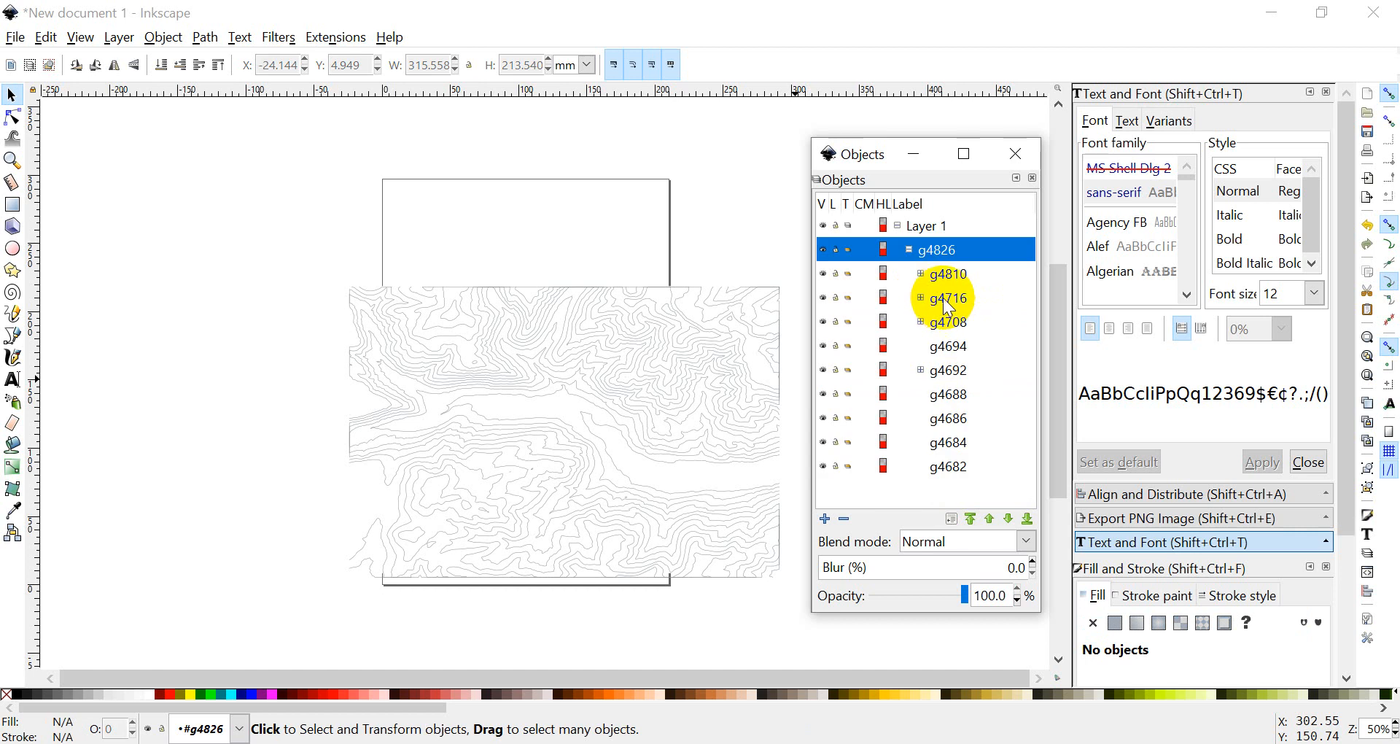
Step: Delete the remaining empty groups g4694, g4688, g4686, g4684 and g4682, leaving out g4692
{"action": "left_click", "coordinate": [957, 350]}
{"action": "left_click", "coordinate": [955, 396], "text": "ctrl"}
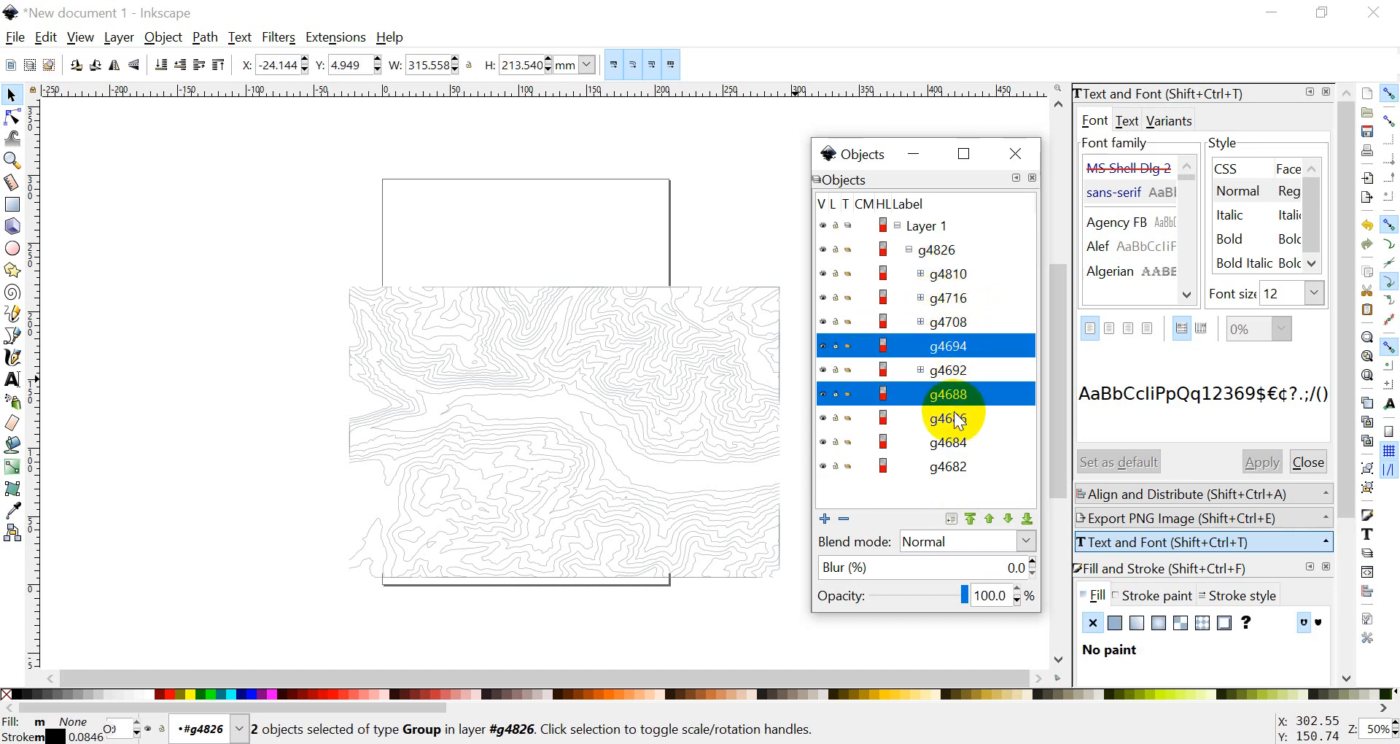
{"action": "left_click", "coordinate": [956, 420], "text": "ctrl"}
{"action": "left_click", "coordinate": [955, 442], "text": "ctrl"}
{"action": "left_click", "coordinate": [956, 467], "text": "ctrl"}
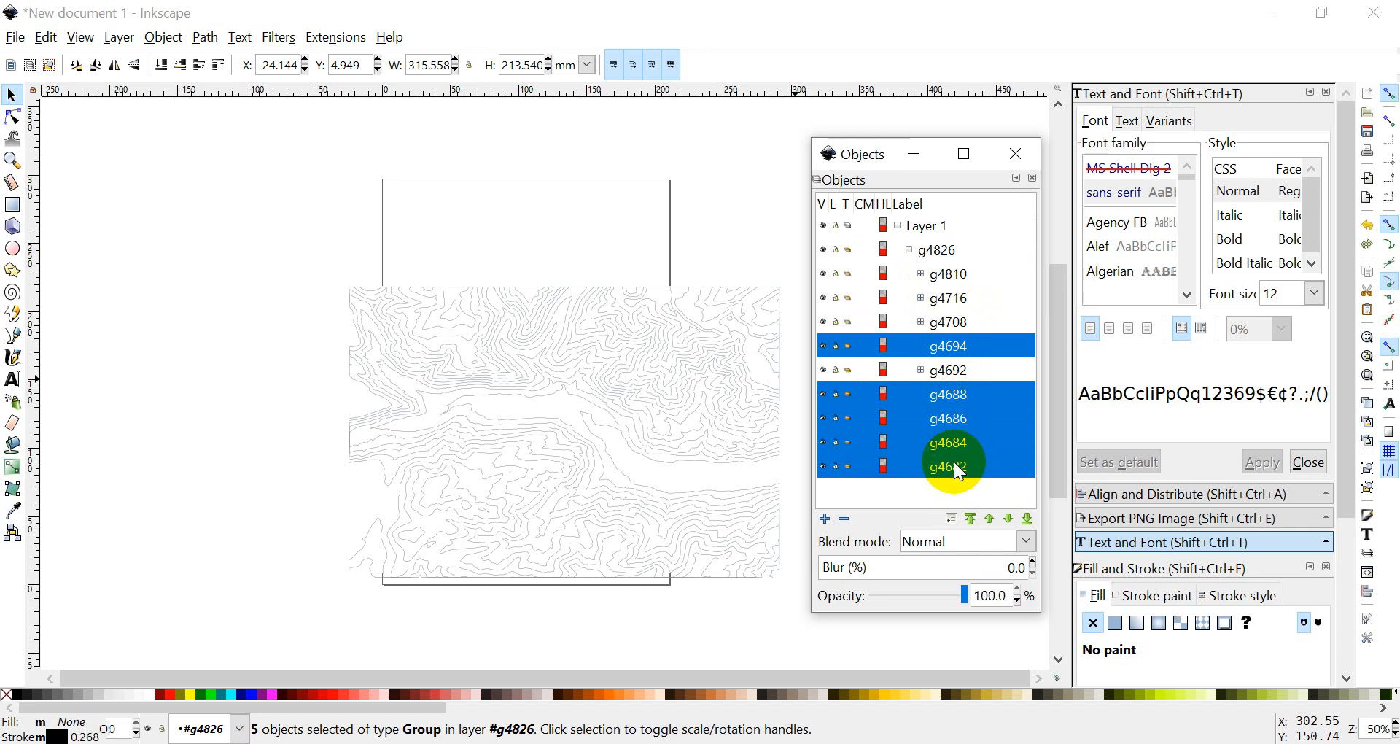
{"action": "key", "text": "Delete"}
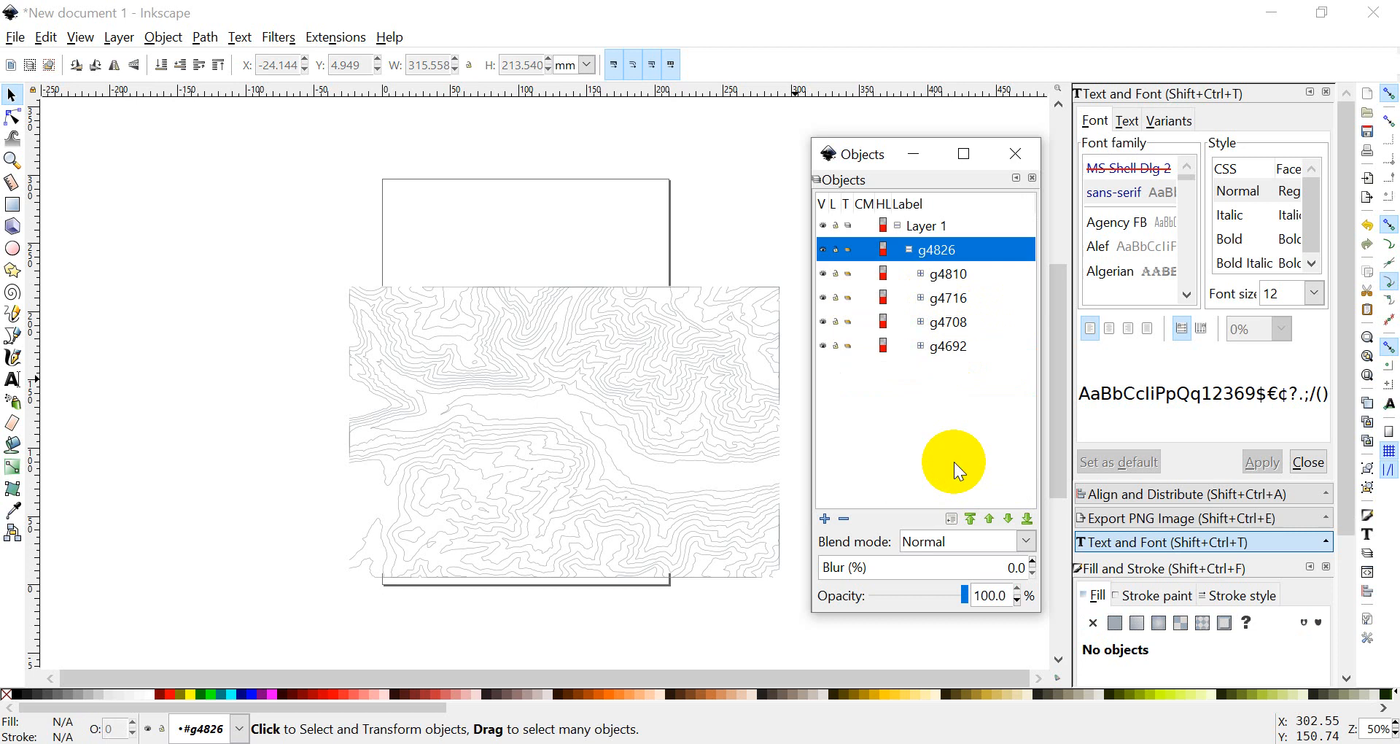
Step: Select the subgroups g4692, g4708, g4716 and g4810 one after another to examine what each covers on the canvas
{"action": "left_click", "coordinate": [937, 347]}
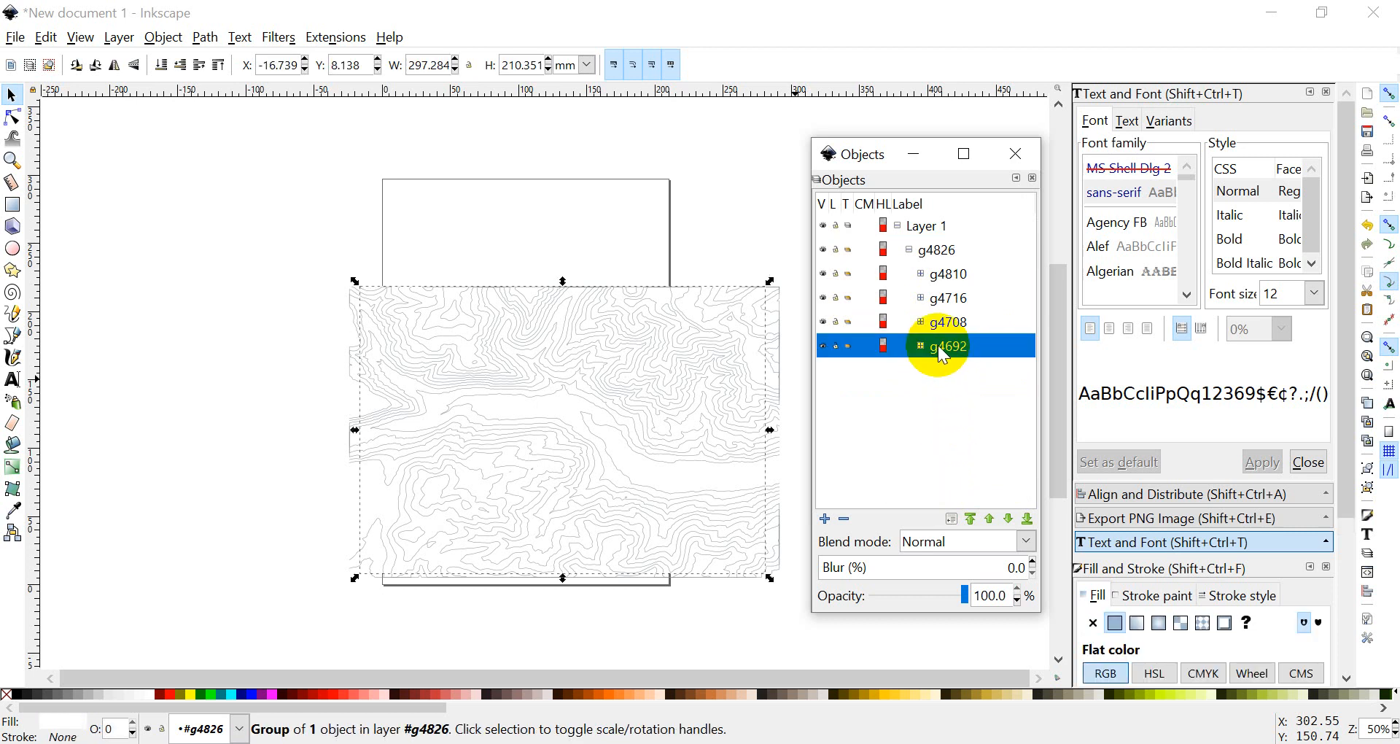
{"action": "left_click", "coordinate": [938, 325]}
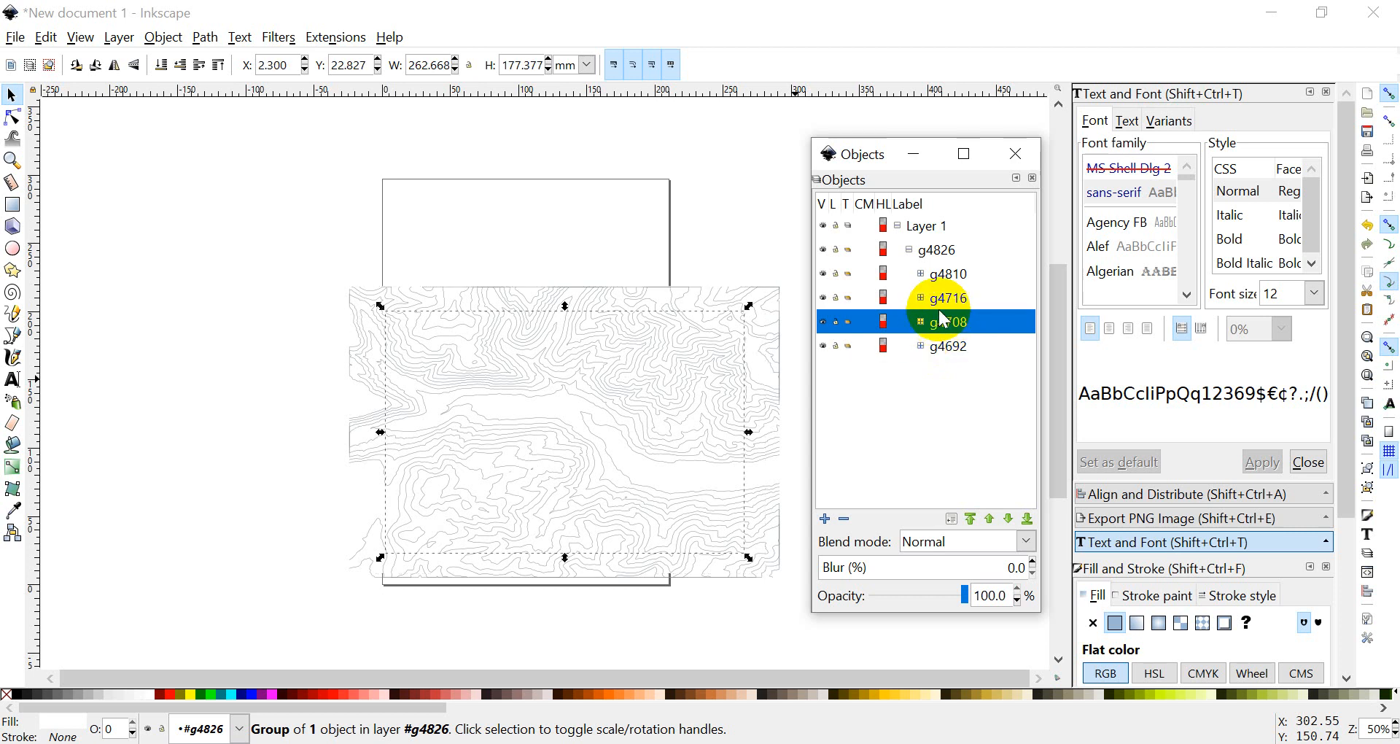
{"action": "left_click", "coordinate": [943, 307]}
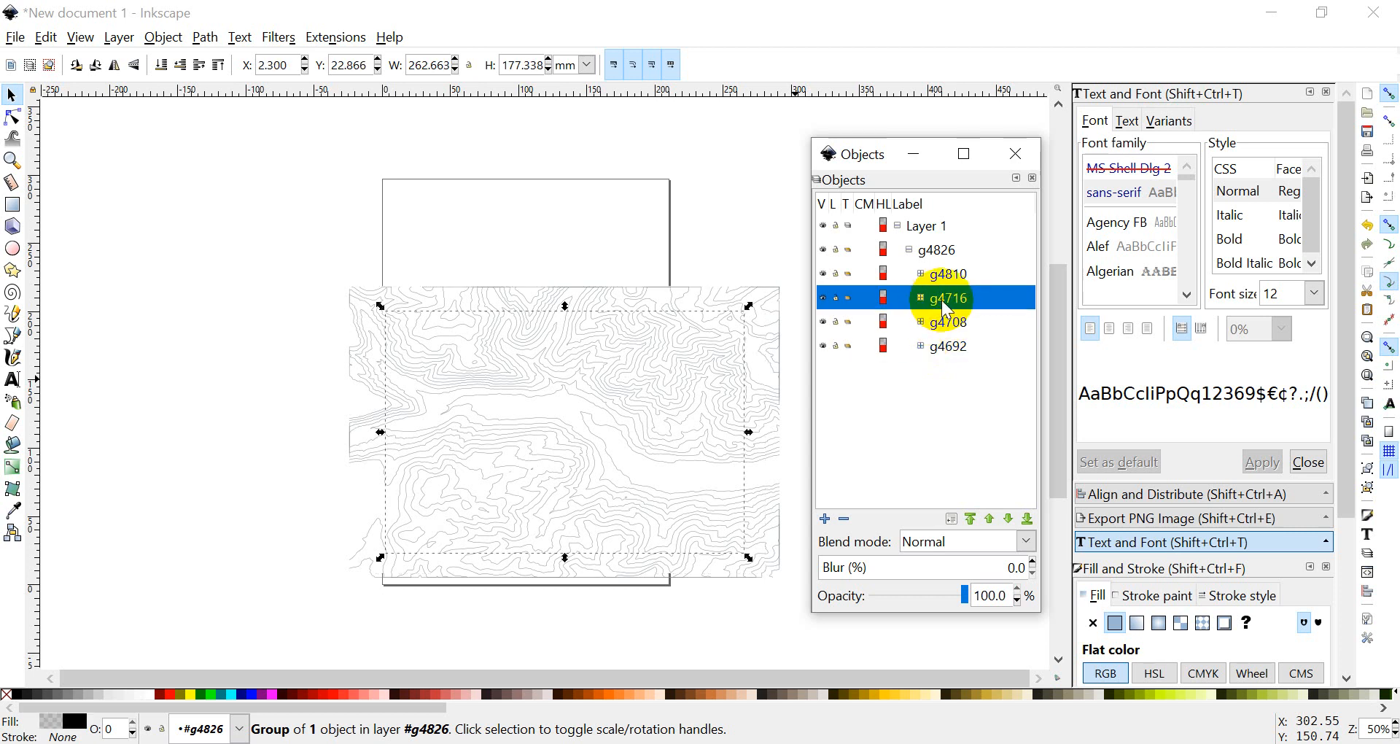
{"action": "left_click", "coordinate": [928, 275]}
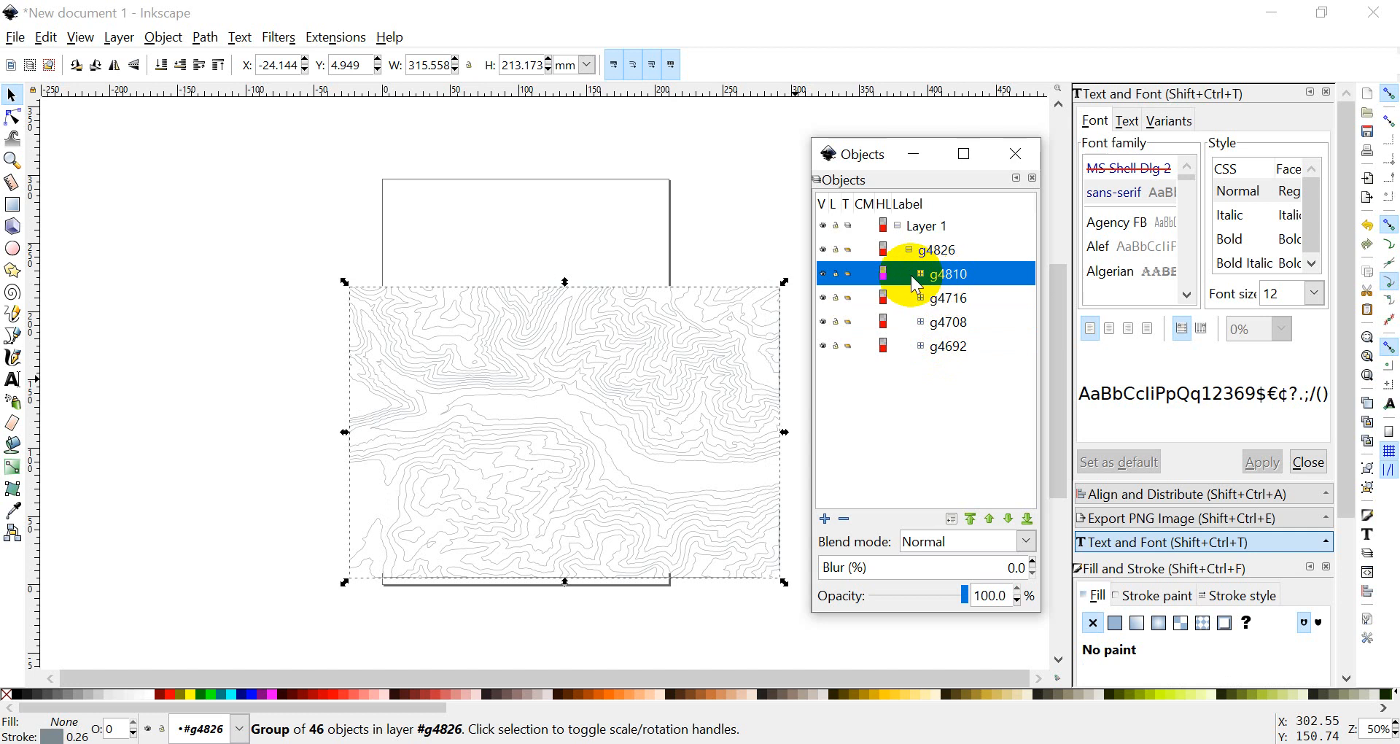
Step: Expand group g4810, examine its individual contour paths from path4808 down to path4782, and collapse the group again
{"action": "left_click", "coordinate": [921, 275]}
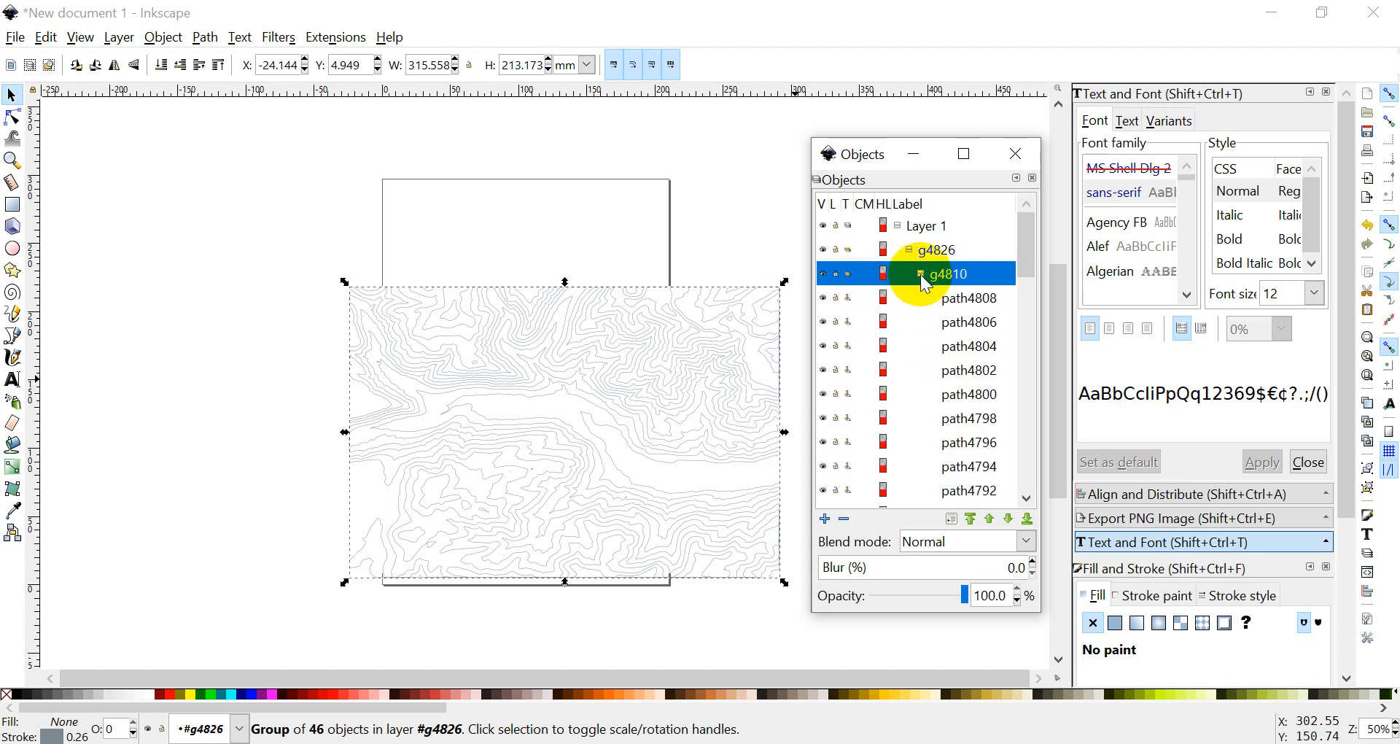
{"action": "left_click", "coordinate": [945, 296]}
{"action": "left_click", "coordinate": [961, 327]}
{"action": "left_click", "coordinate": [964, 347]}
{"action": "left_click", "coordinate": [968, 372]}
{"action": "left_click", "coordinate": [970, 393]}
{"action": "scroll", "coordinate": [970, 391], "scroll_direction": "down", "scroll_amount": 1}
{"action": "left_click", "coordinate": [974, 379]}
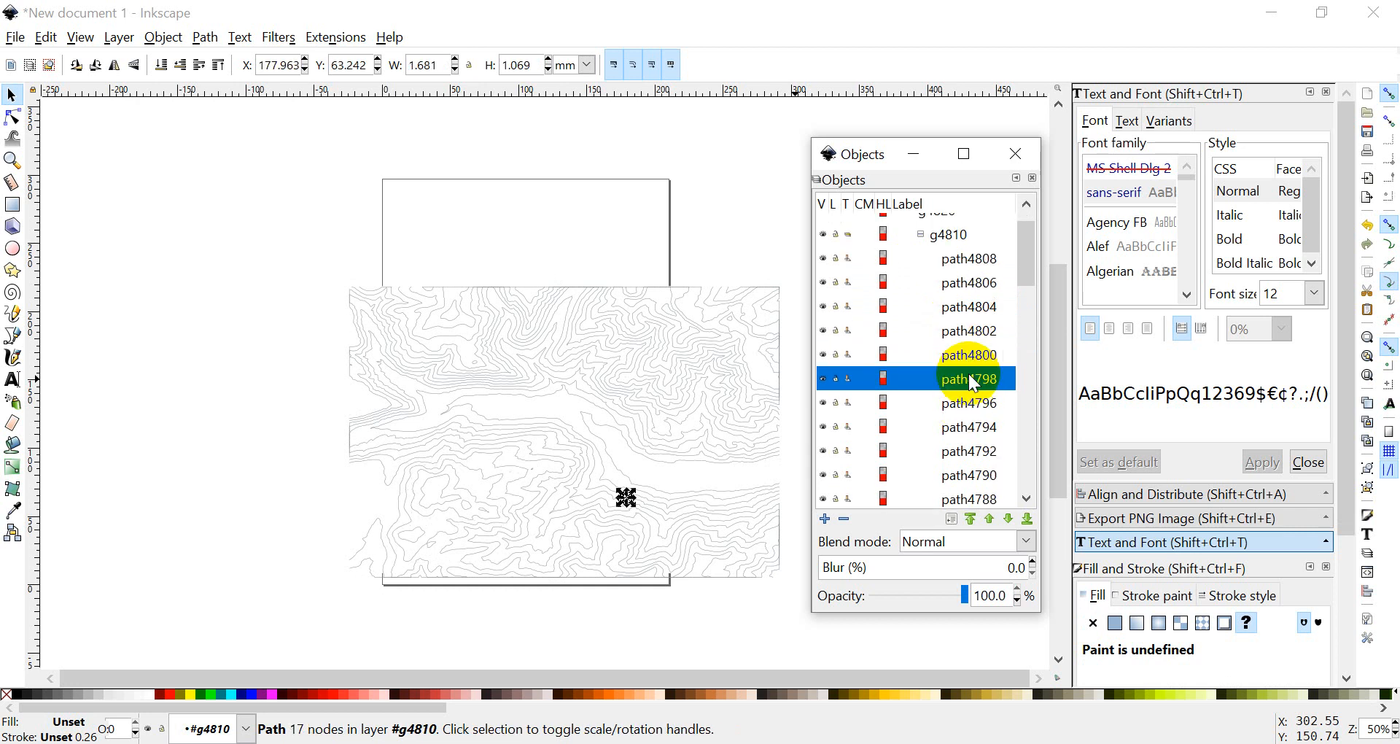
{"action": "left_click", "coordinate": [970, 404]}
{"action": "left_click", "coordinate": [969, 428]}
{"action": "left_click", "coordinate": [977, 452]}
{"action": "scroll", "coordinate": [977, 454], "scroll_direction": "down", "scroll_amount": 2}
{"action": "left_click", "coordinate": [973, 396]}
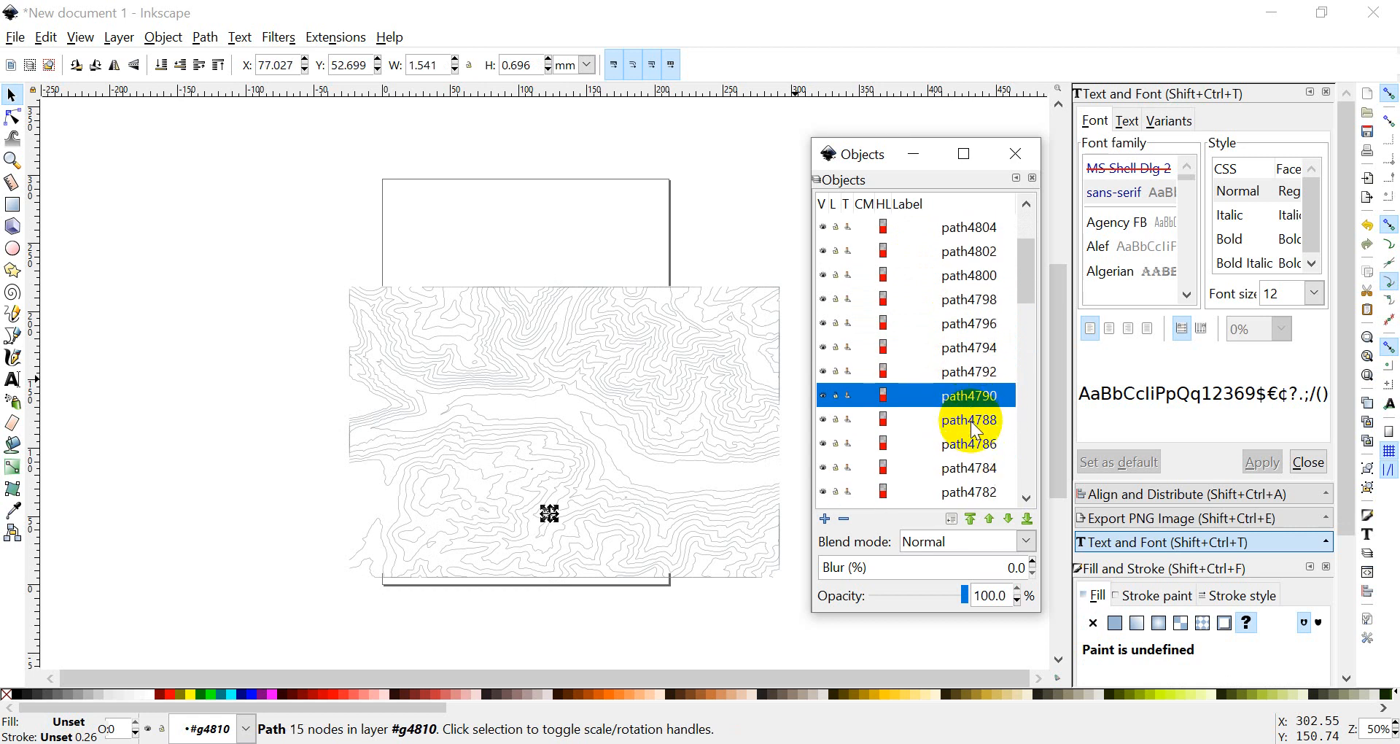
{"action": "left_click", "coordinate": [973, 421]}
{"action": "left_click", "coordinate": [973, 445]}
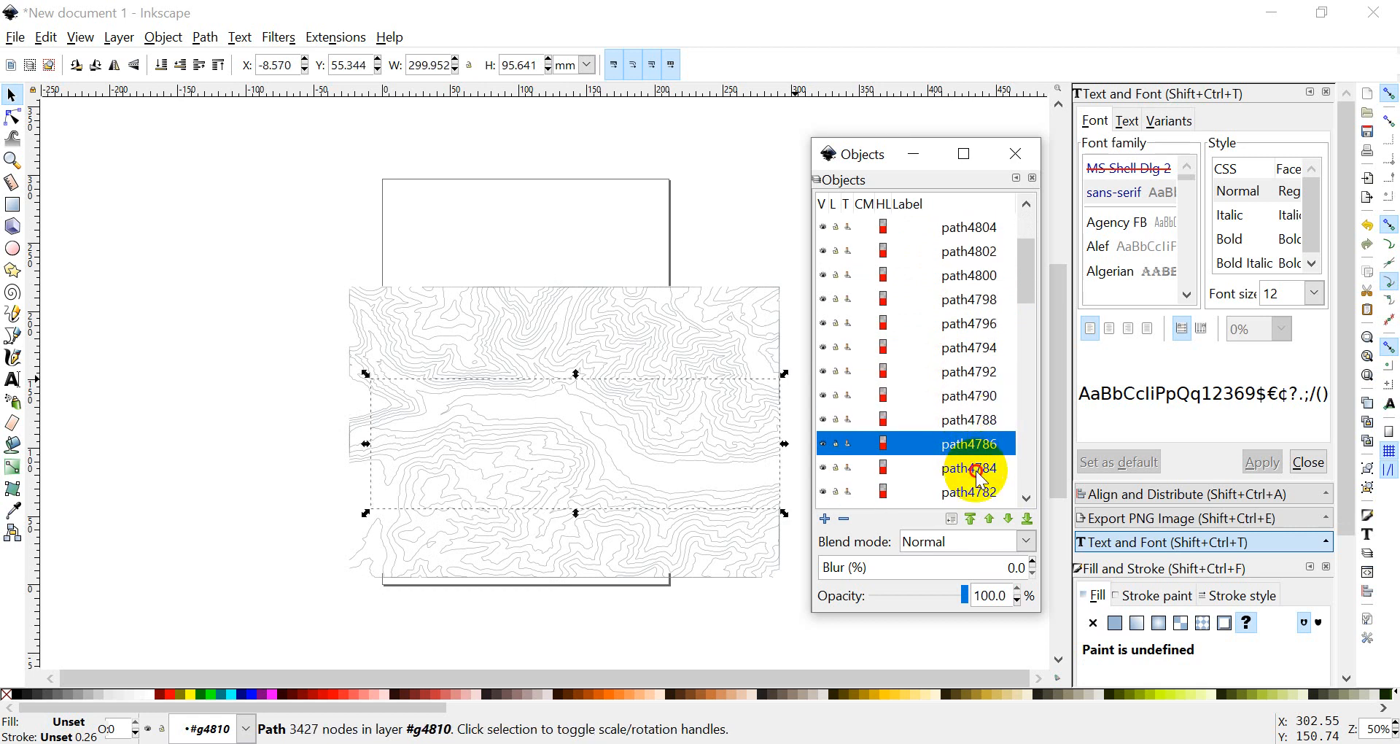
{"action": "left_click", "coordinate": [980, 470]}
{"action": "left_click", "coordinate": [978, 493]}
{"action": "scroll", "coordinate": [978, 470], "scroll_direction": "up", "scroll_amount": 3}
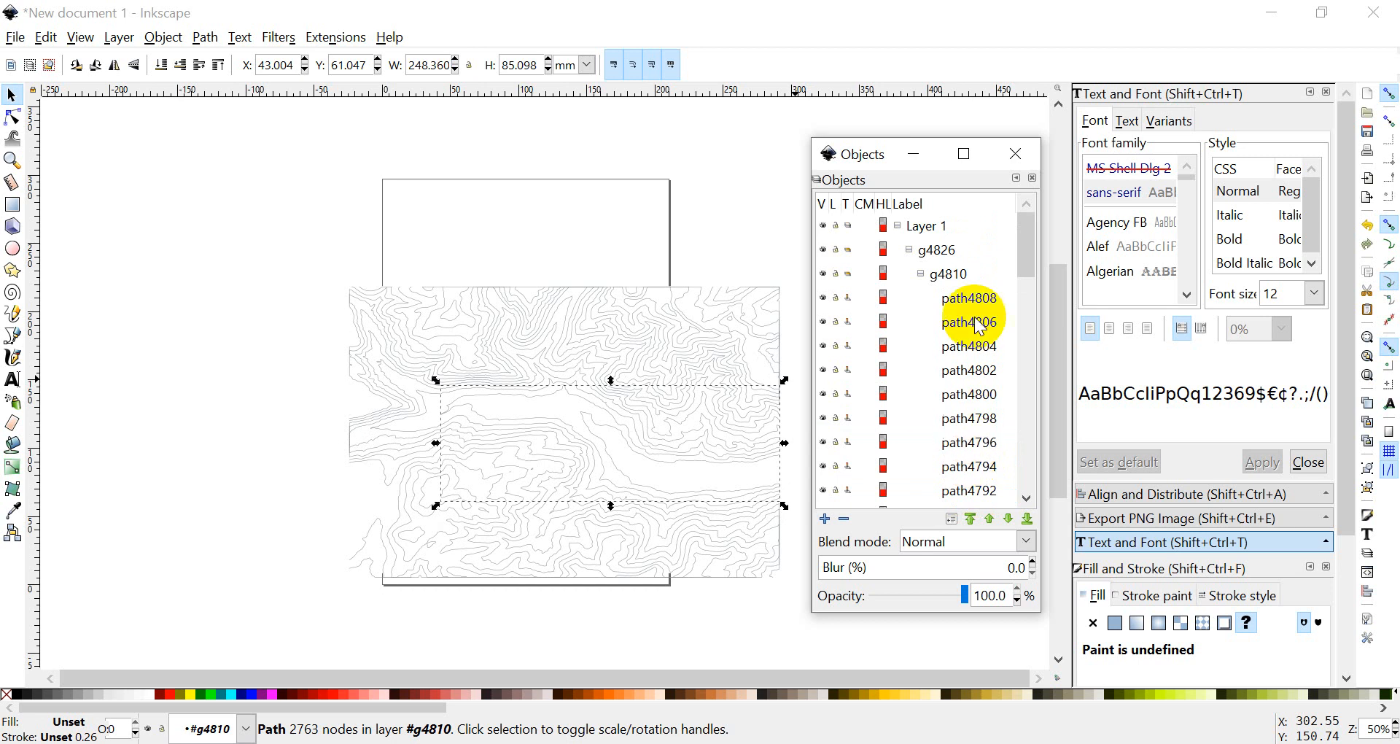
{"action": "left_click", "coordinate": [922, 274]}
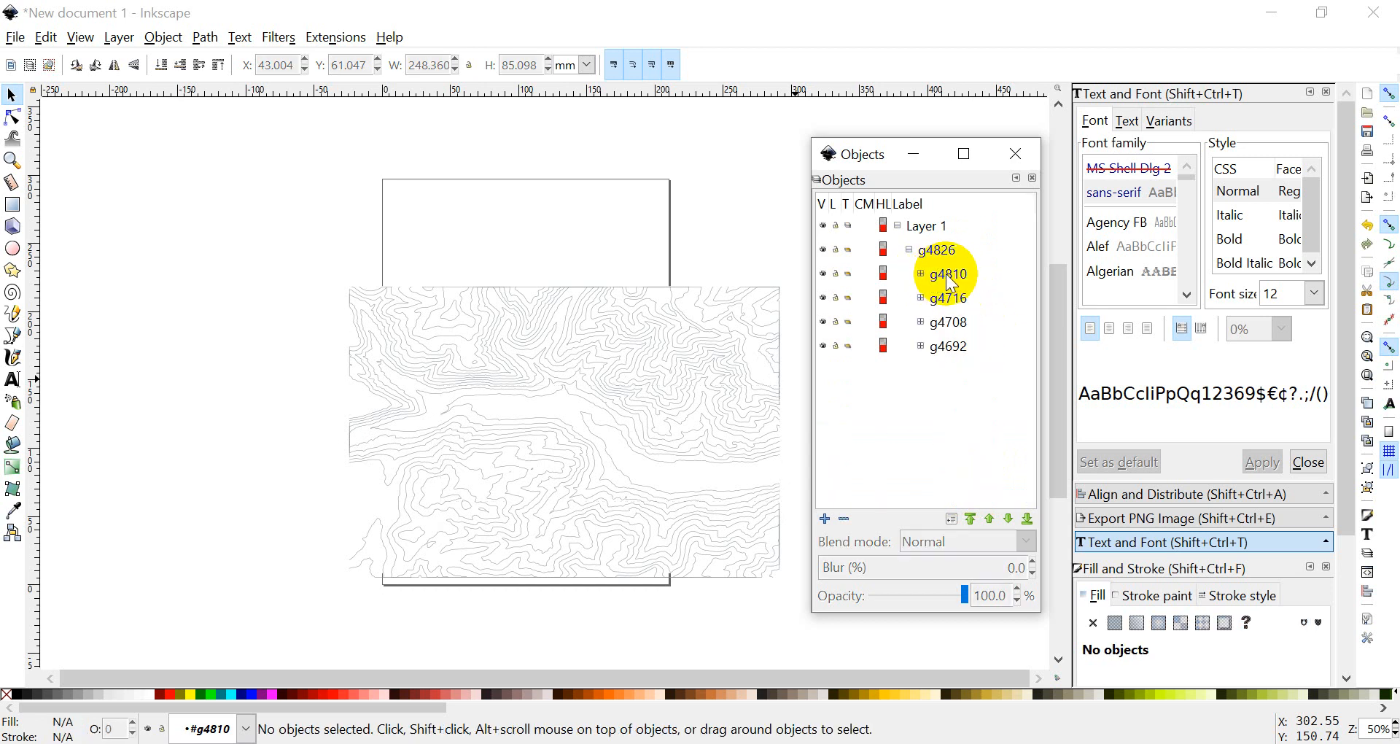
Step: Set the stroke paint of group g4810 to orange with red 244, green 139 and blue 21
{"action": "left_click", "coordinate": [950, 275]}
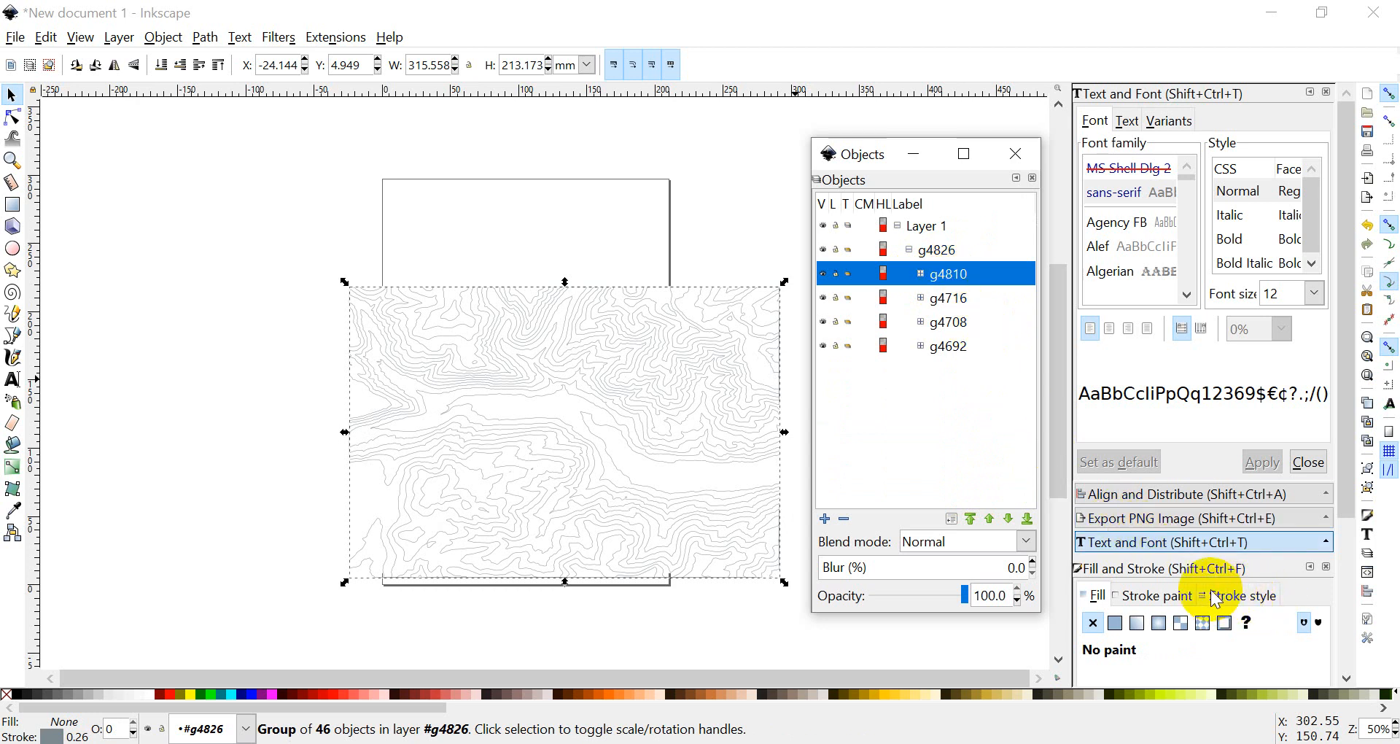
{"action": "left_click", "coordinate": [1164, 601]}
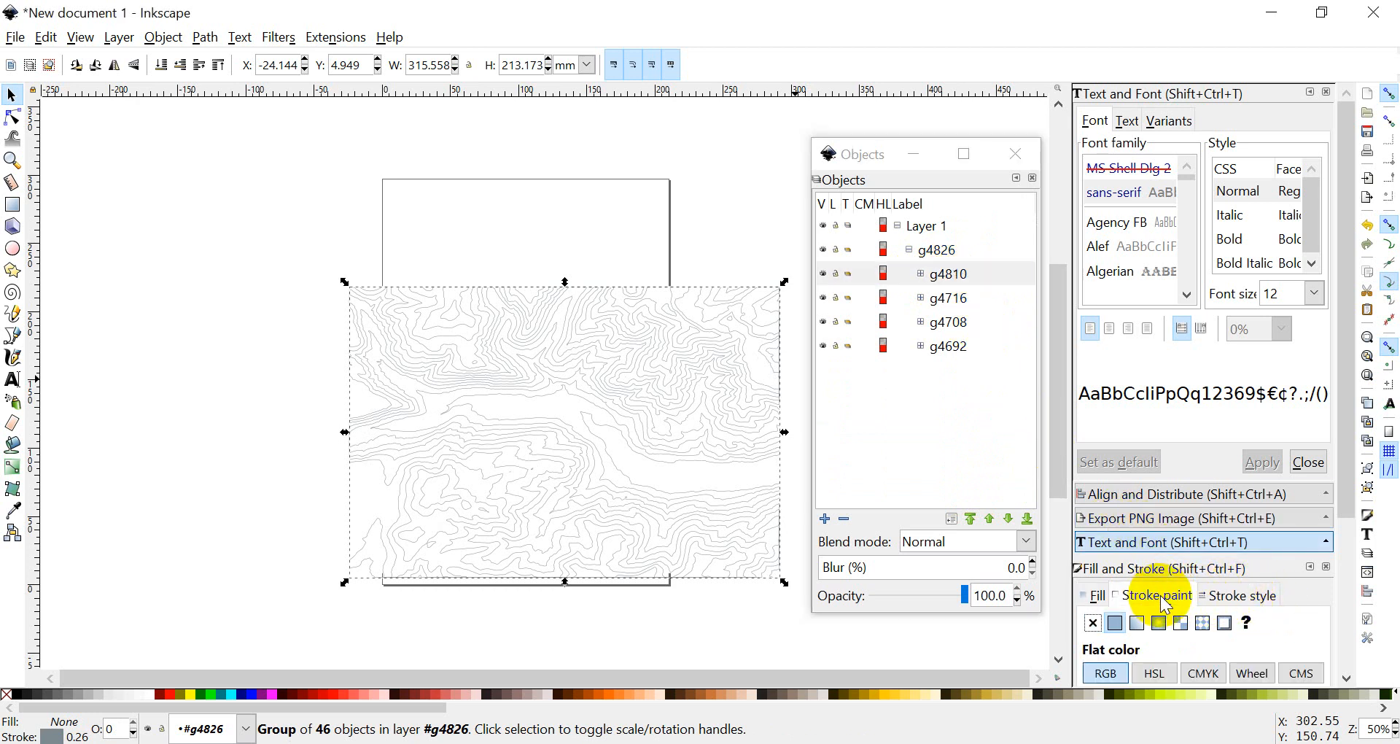
{"action": "left_click_drag", "start_coordinate": [1341, 468], "coordinate": [1334, 634]}
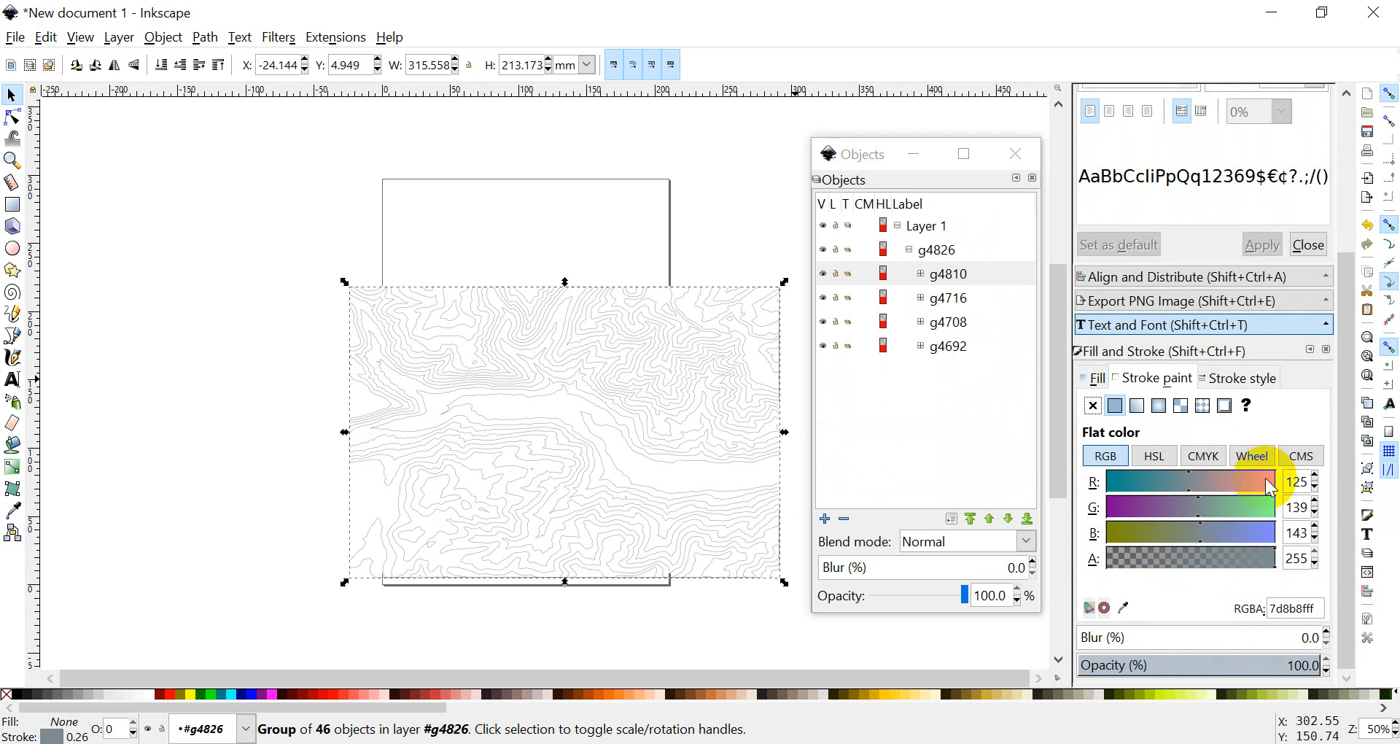
{"action": "left_click_drag", "start_coordinate": [1190, 482], "coordinate": [1191, 482]}
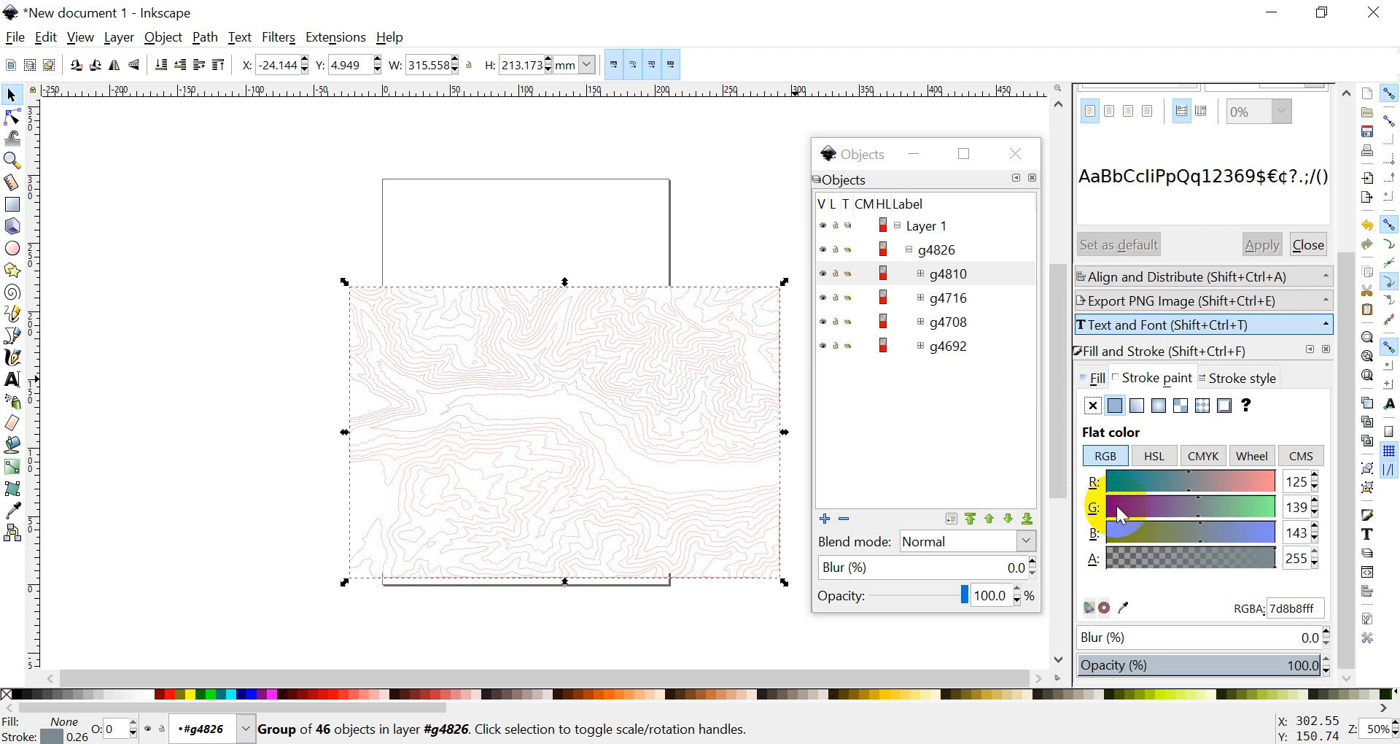
{"action": "left_click", "coordinate": [1118, 534]}
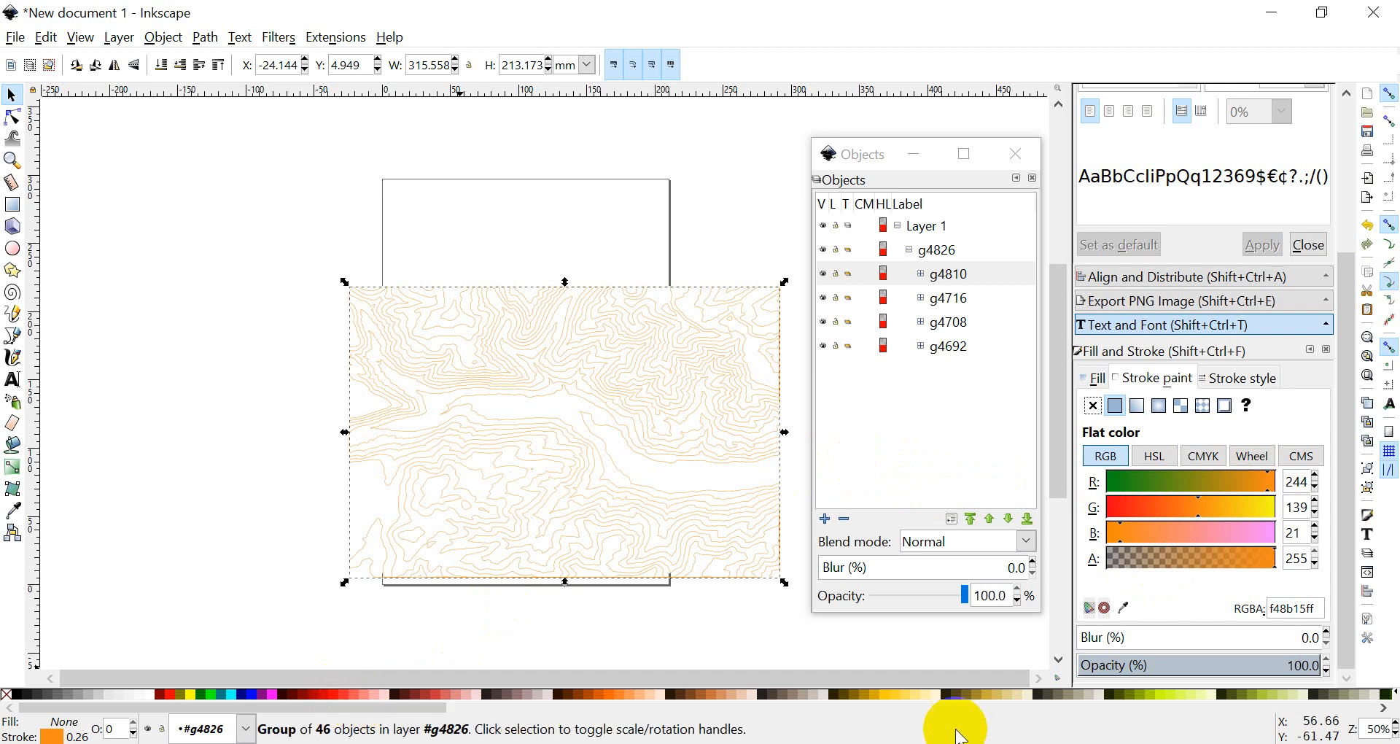
Step: Give the contour lines in group g4810 a pure green stroke, 00ff00
{"action": "left_click", "coordinate": [215, 702], "text": "shift"}
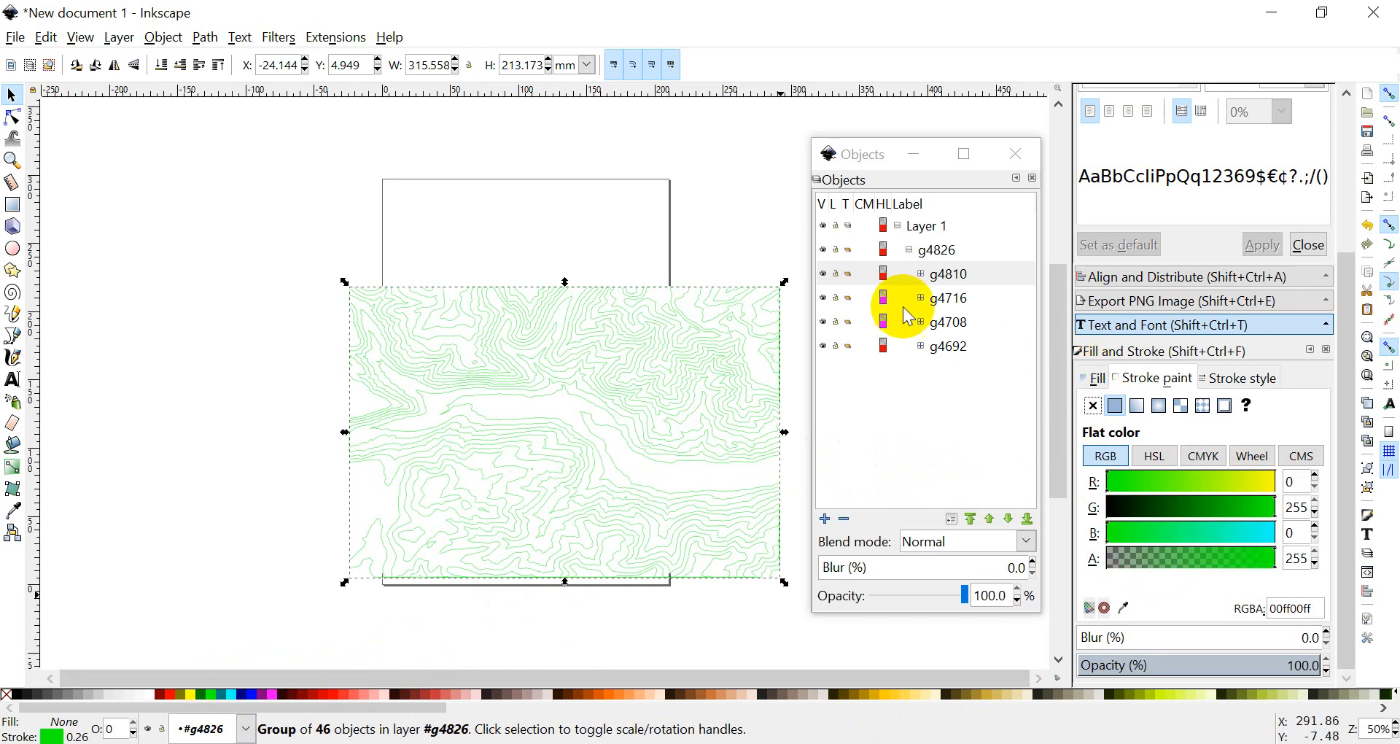
{"action": "left_click", "coordinate": [946, 277]}
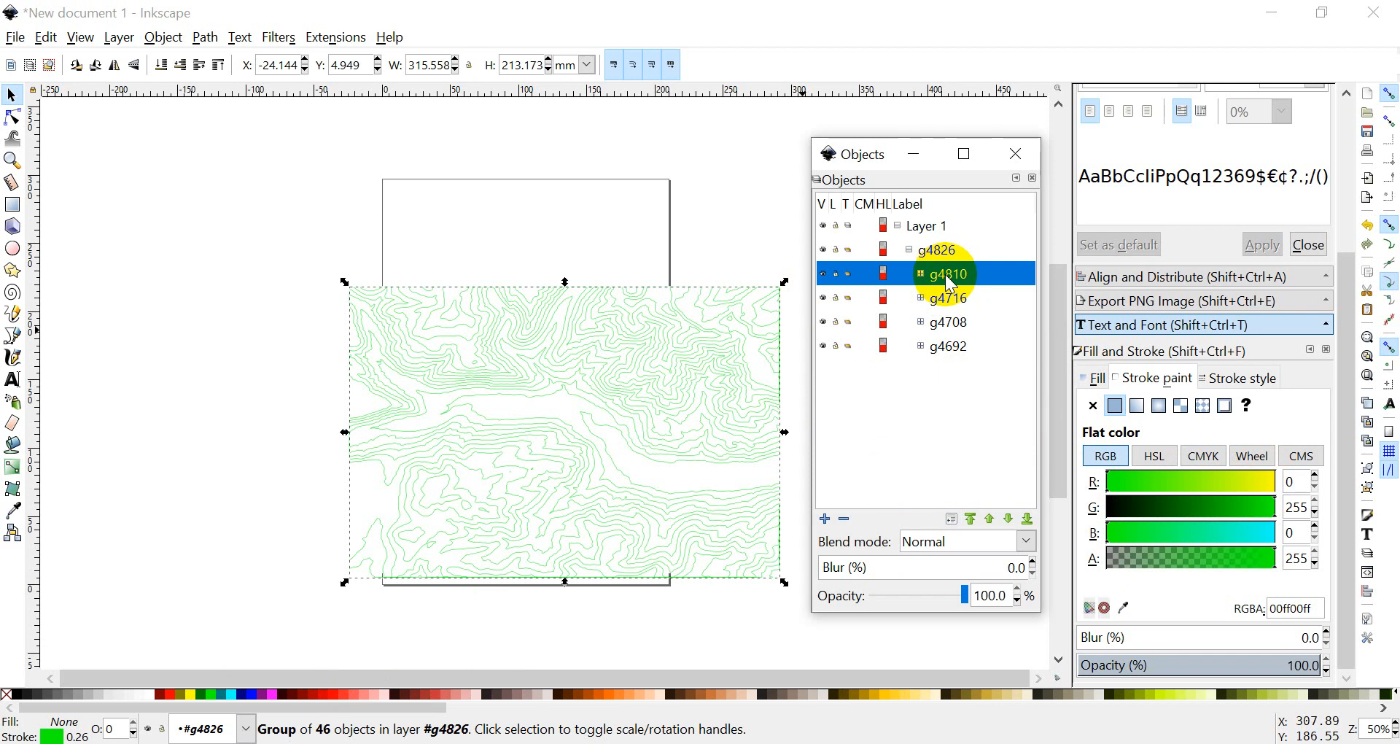
Step: Give group g4716 a red stroke, #FF0000
{"action": "left_click", "coordinate": [953, 289]}
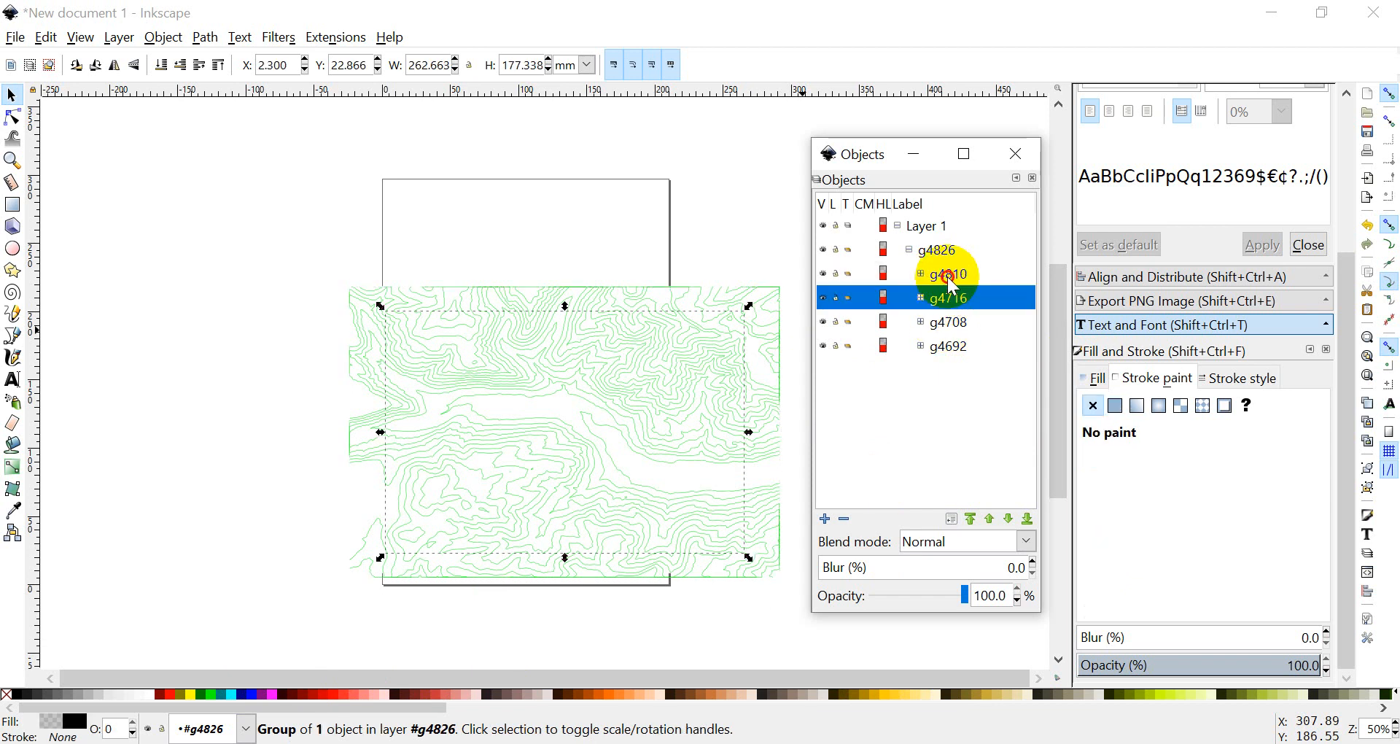
{"action": "left_click", "coordinate": [953, 284]}
{"action": "left_click", "coordinate": [951, 296]}
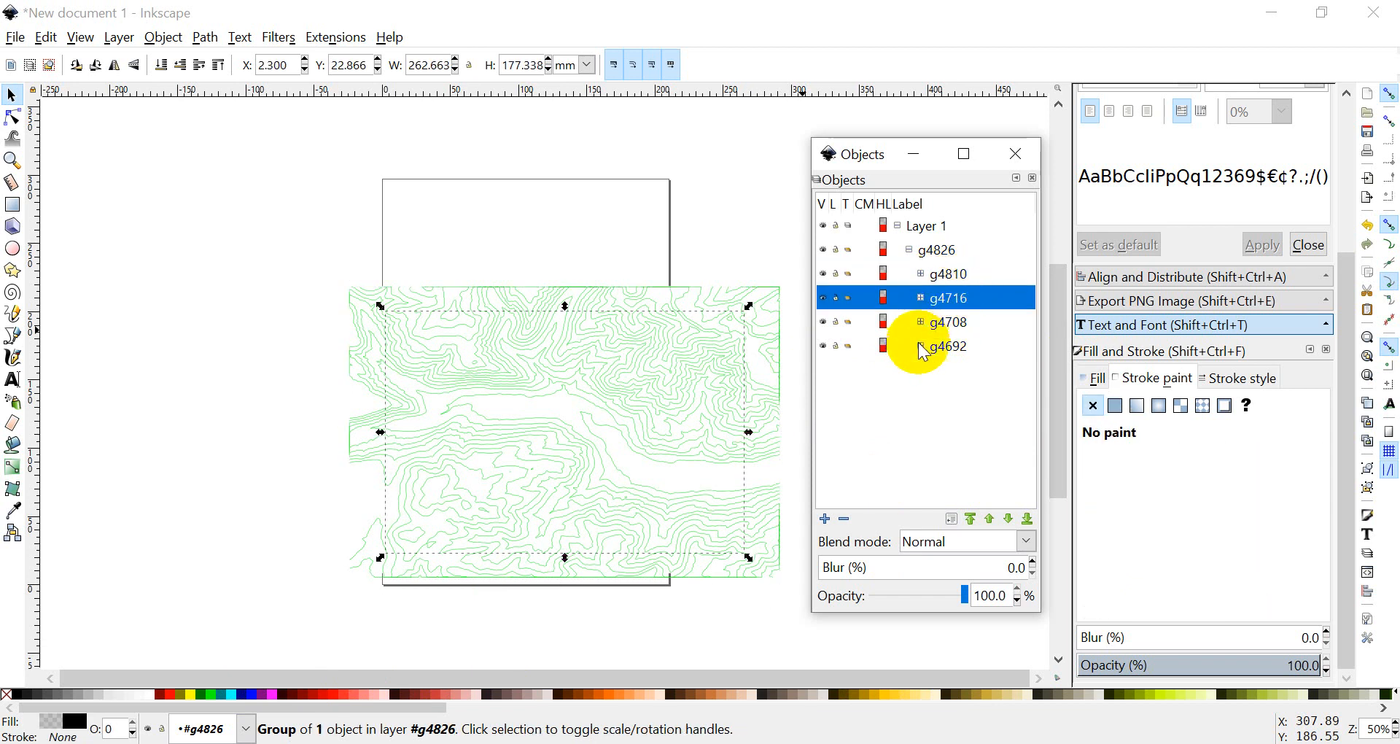
{"action": "left_click", "coordinate": [168, 695], "text": "shift"}
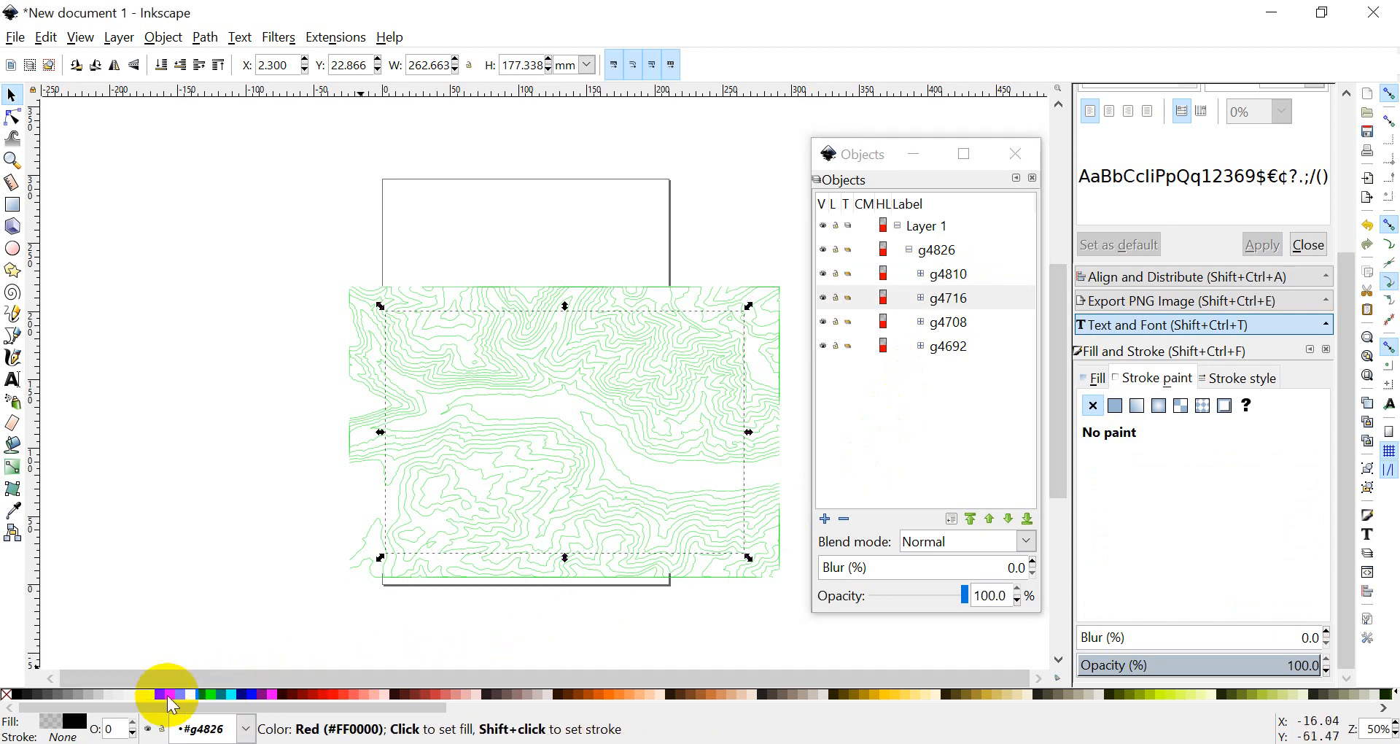
{"action": "left_click", "coordinate": [170, 696], "text": "shift"}
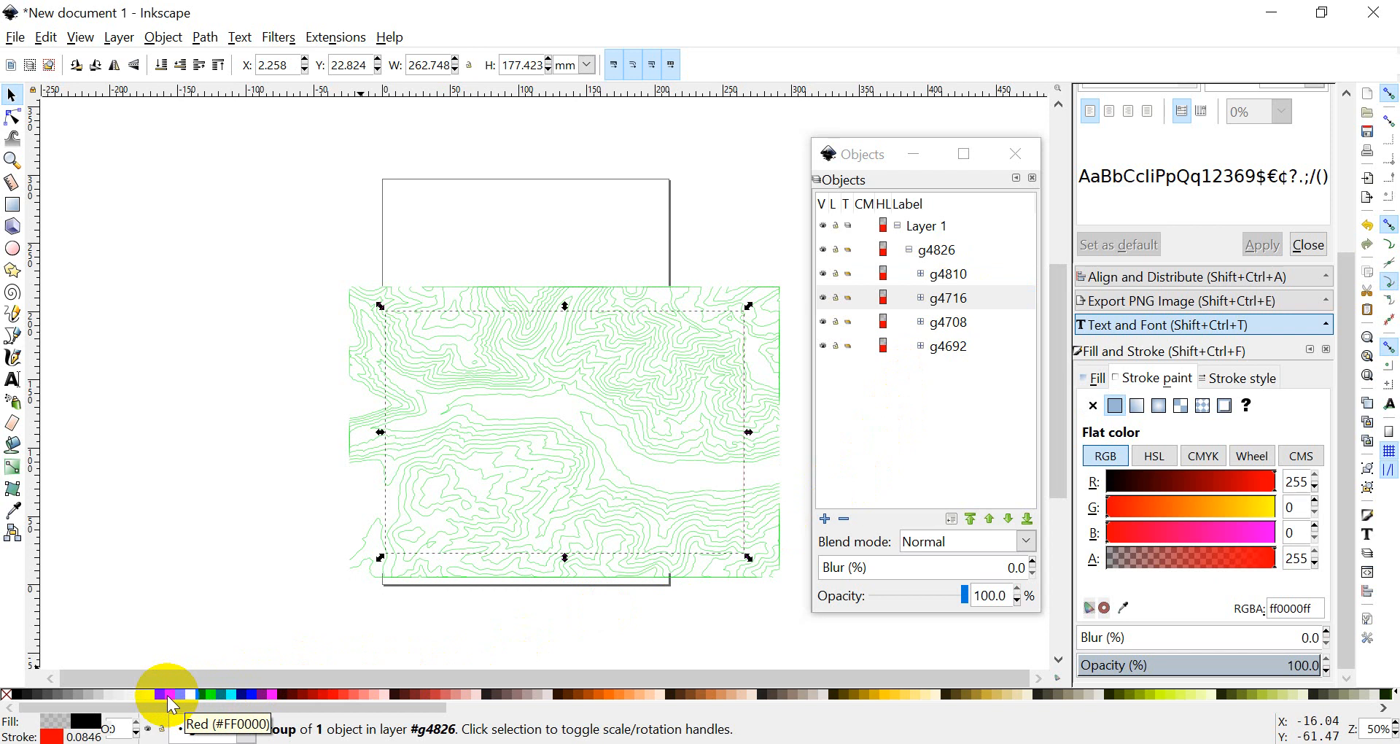
Step: Select groups g4716, g4708 and g4692 in turn to compare their extents and stroke paint
{"action": "left_click", "coordinate": [950, 299]}
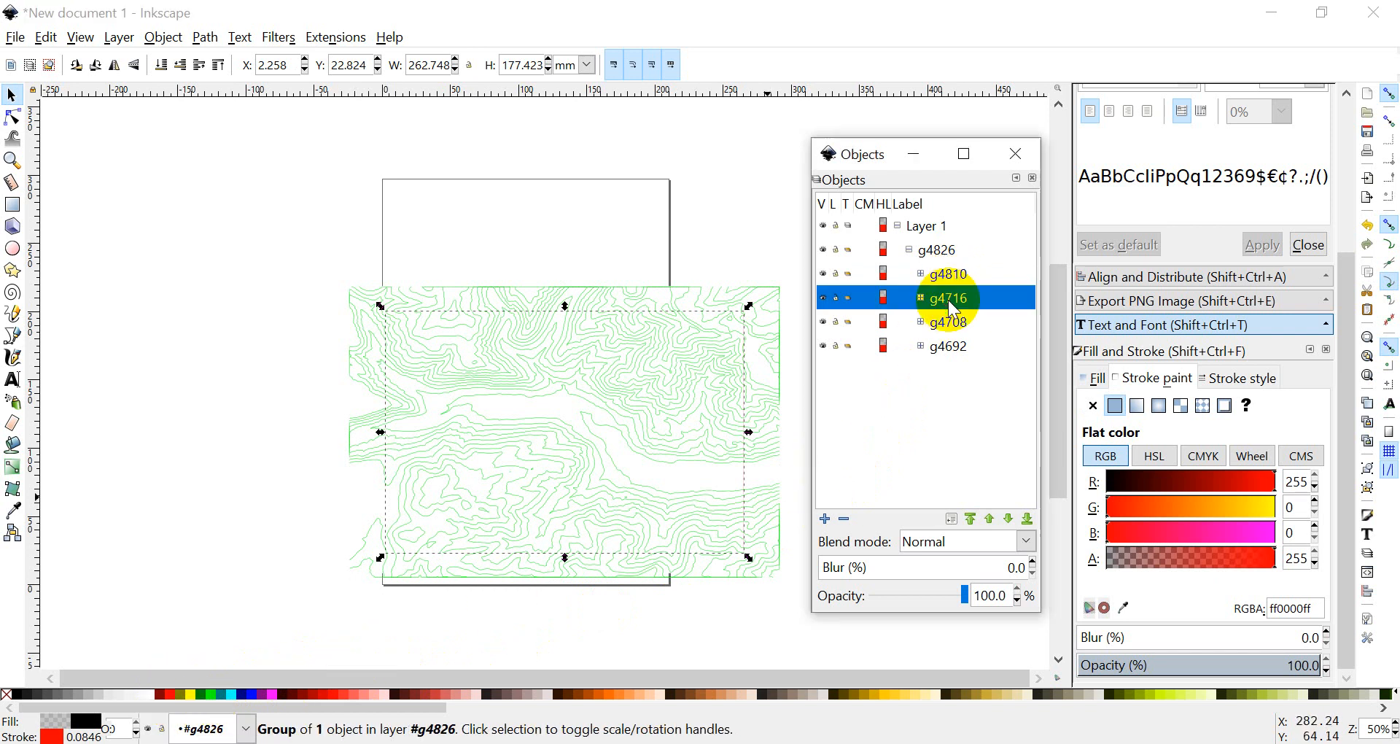
{"action": "left_click", "coordinate": [948, 321]}
{"action": "left_click", "coordinate": [948, 346]}
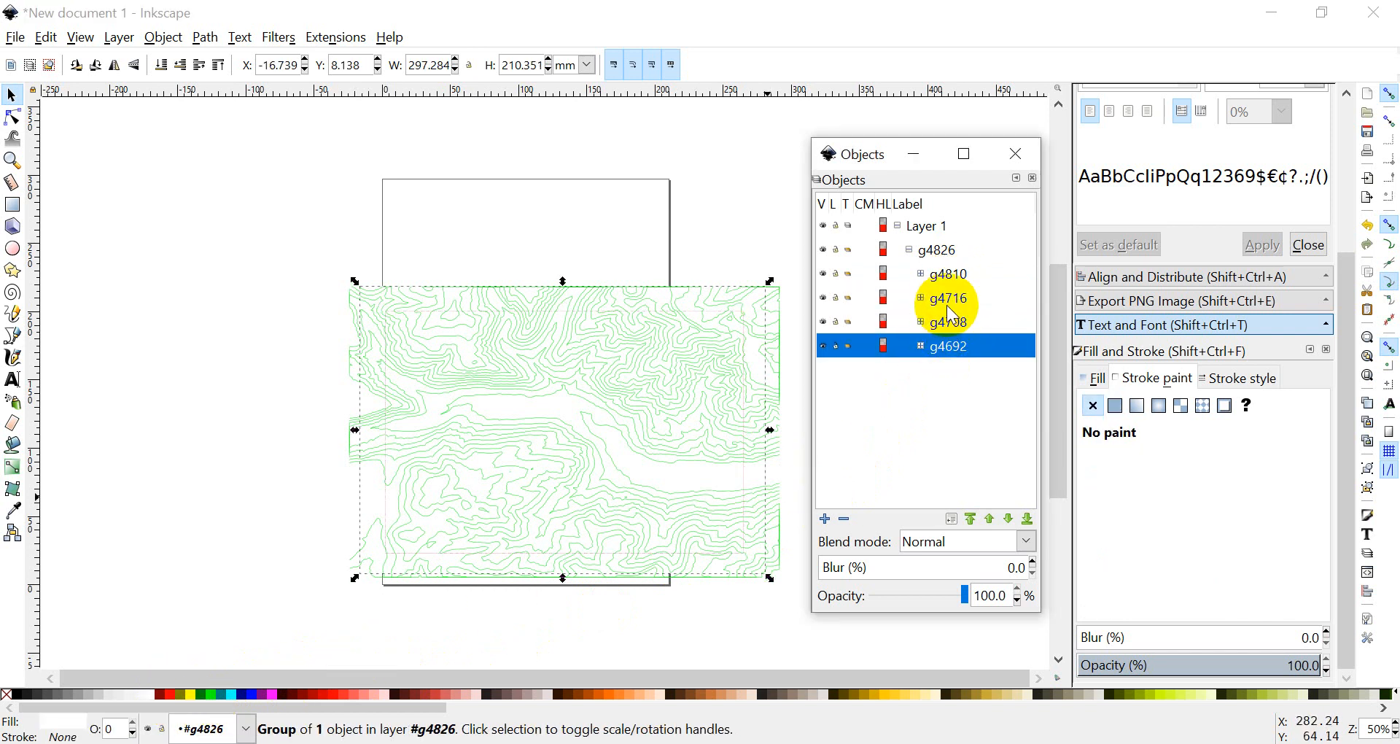
{"action": "left_click", "coordinate": [948, 305]}
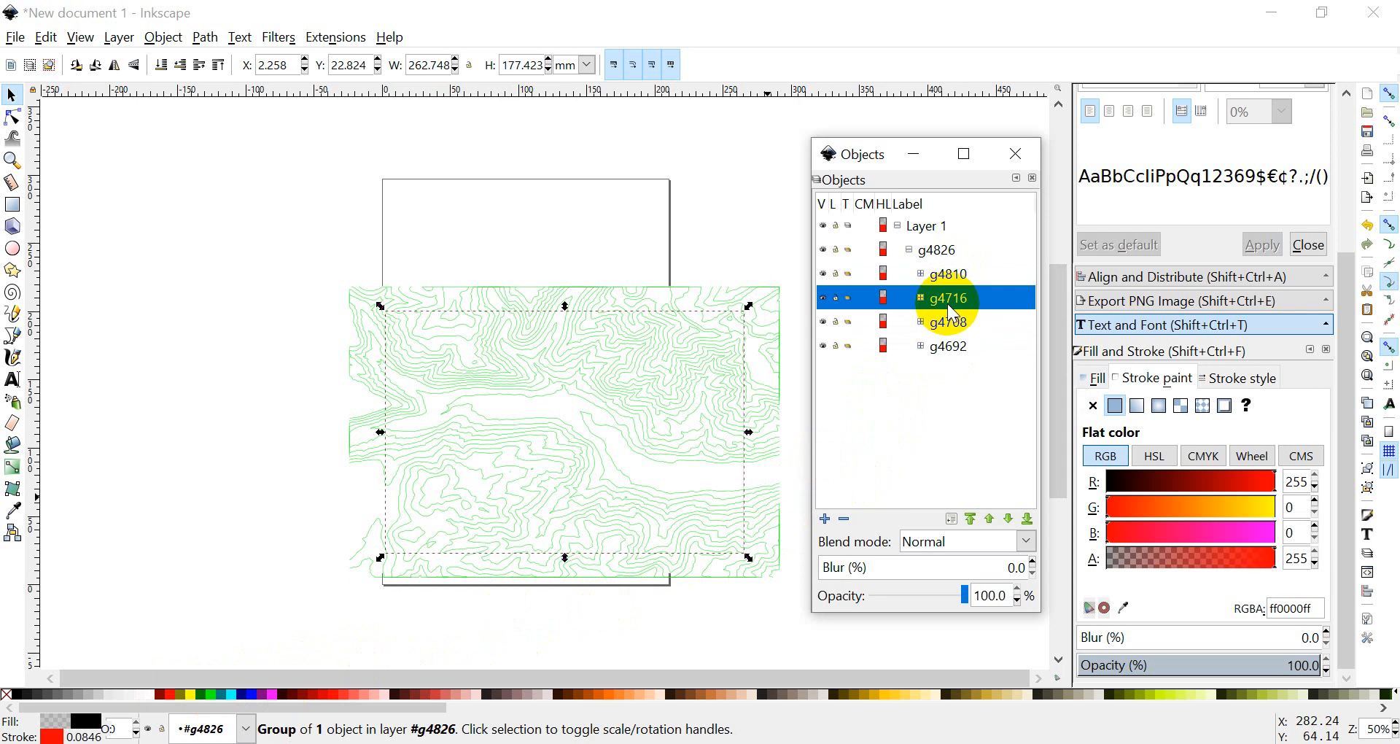
Step: Delete the leftover groups g4716, g4708 and g4692 from group g4826, keeping only the contour line group g4810
{"action": "left_click", "coordinate": [802, 454]}
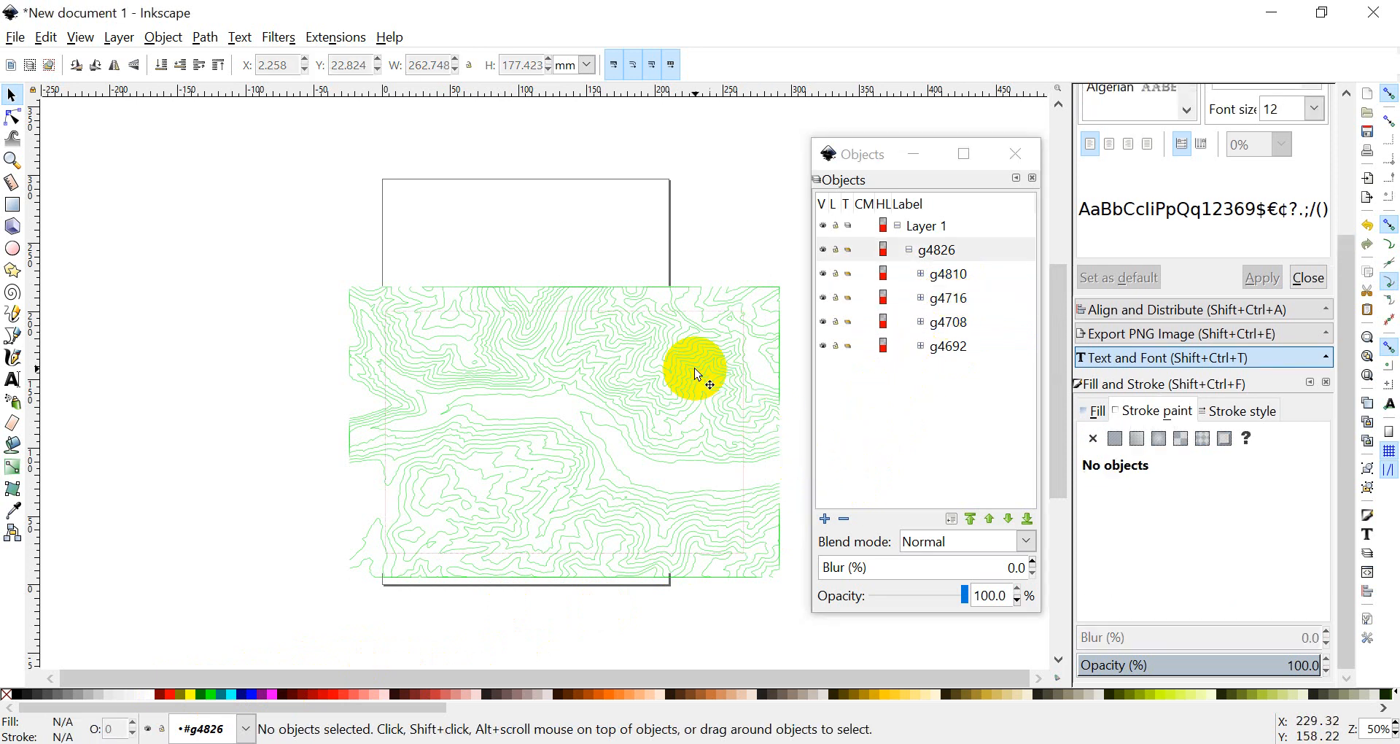
{"action": "left_click", "coordinate": [948, 305]}
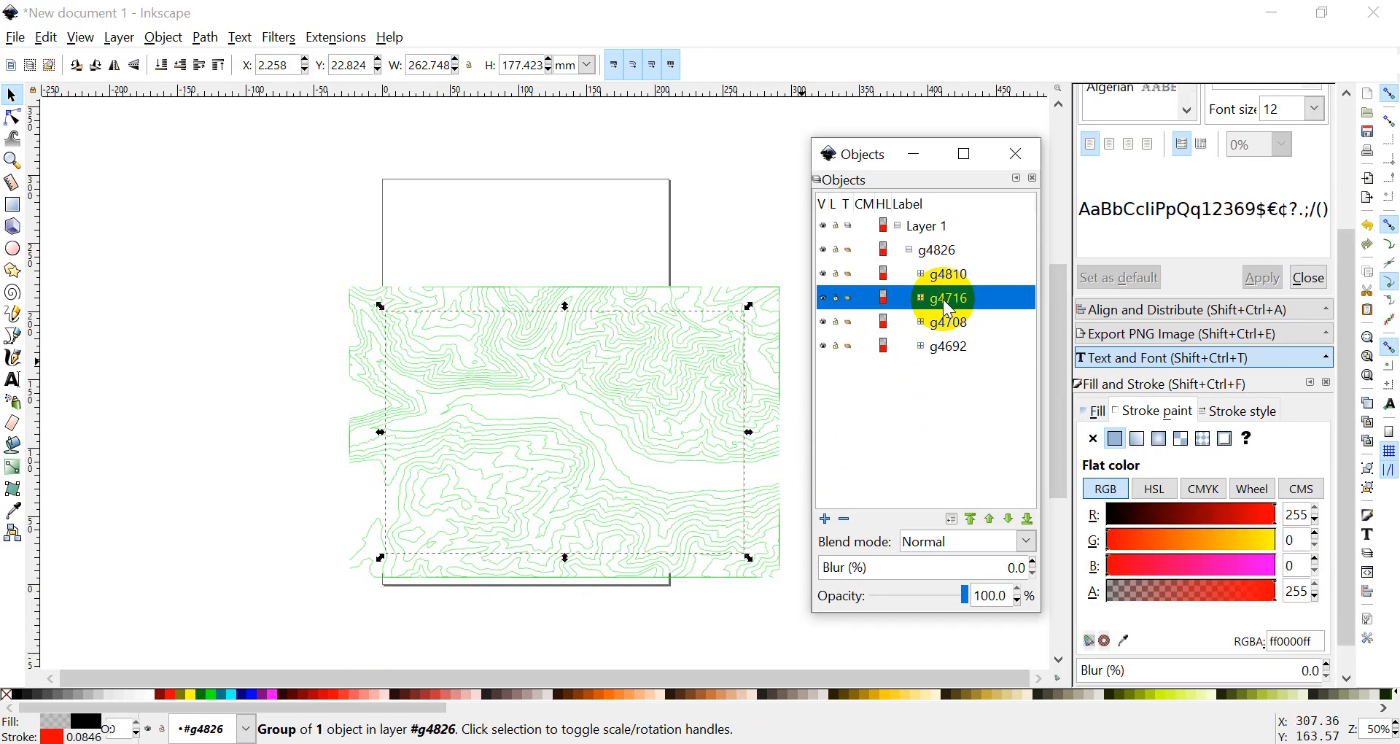
{"action": "key", "text": "Delete"}
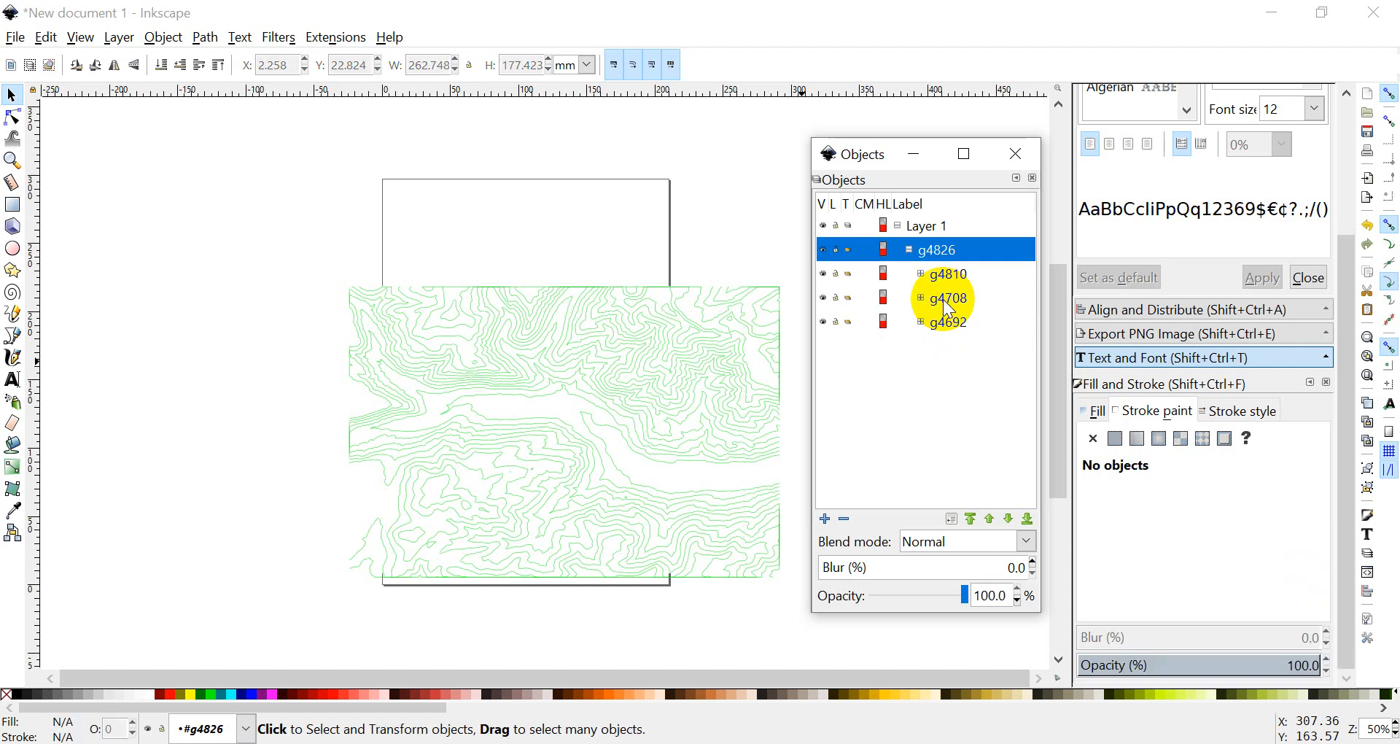
{"action": "left_click", "coordinate": [946, 299]}
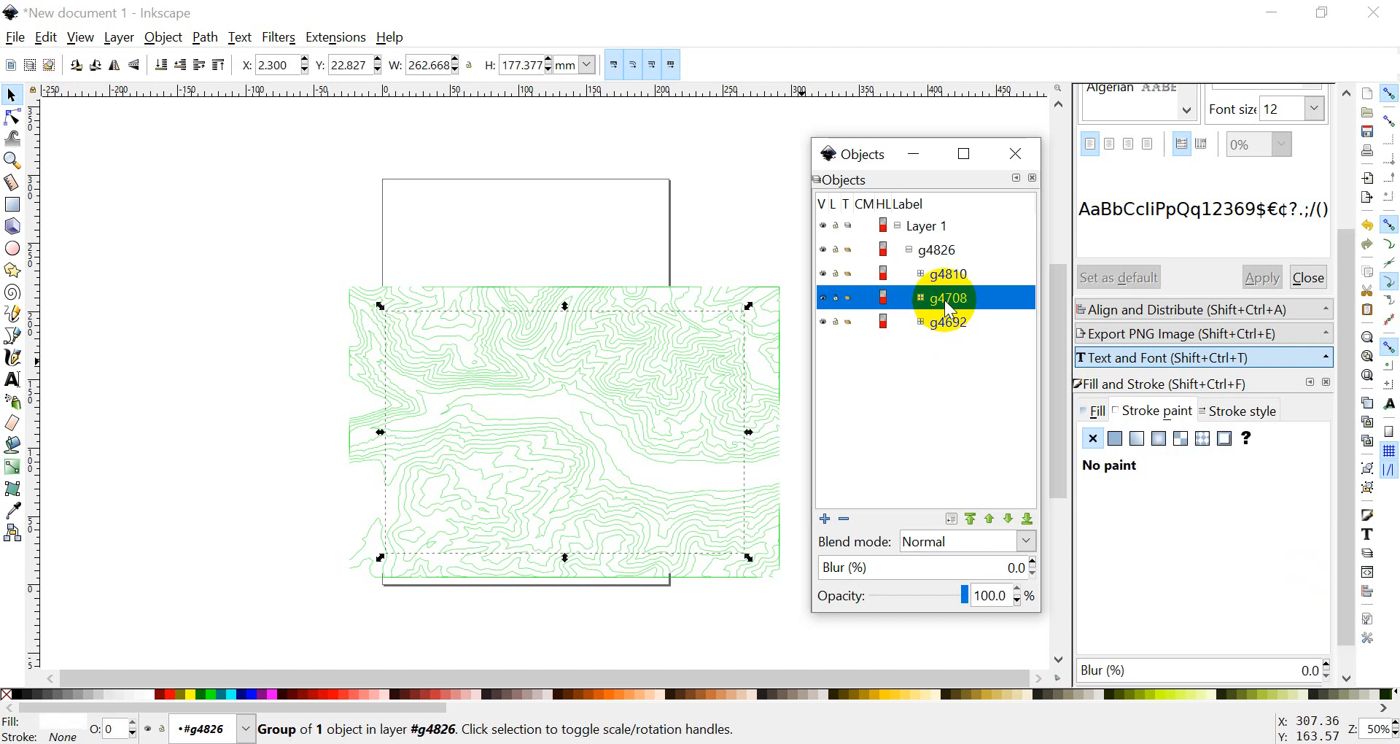
{"action": "key", "text": "Delete"}
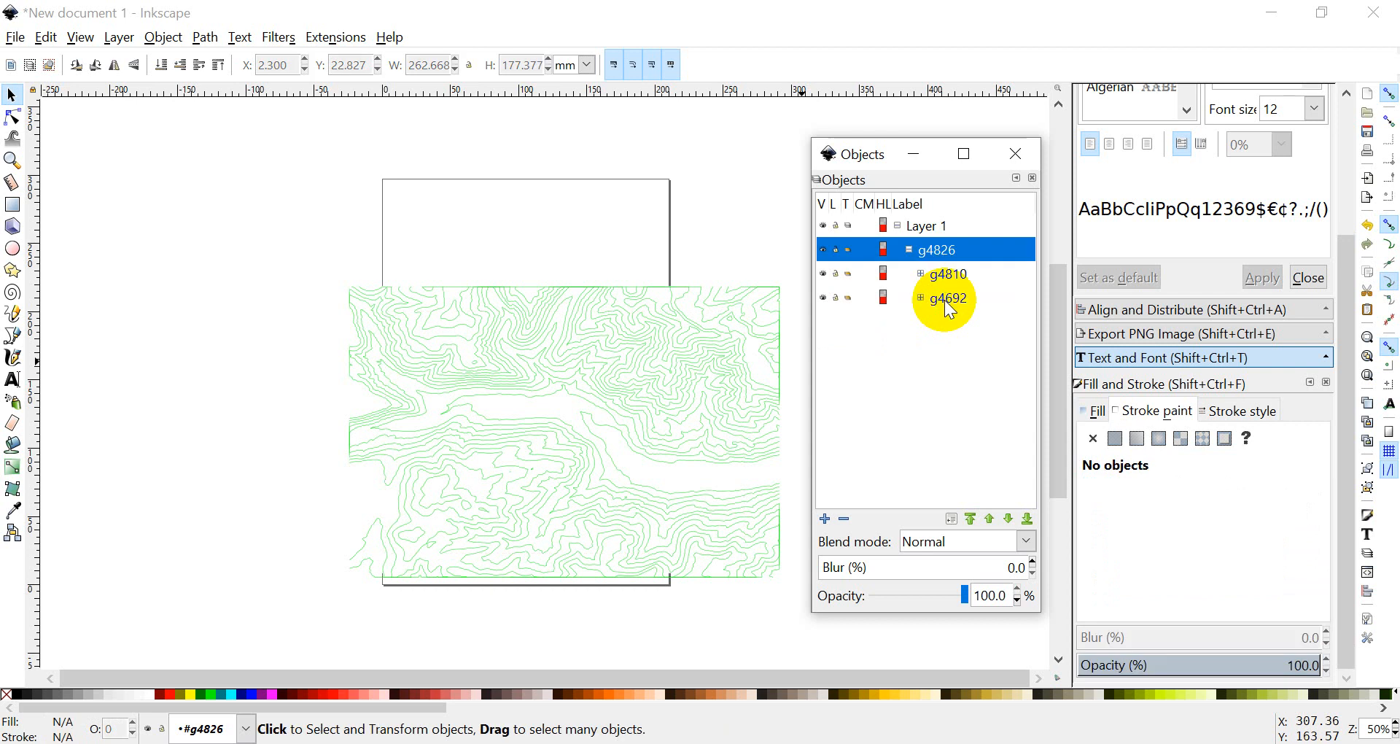
{"action": "left_click", "coordinate": [947, 307]}
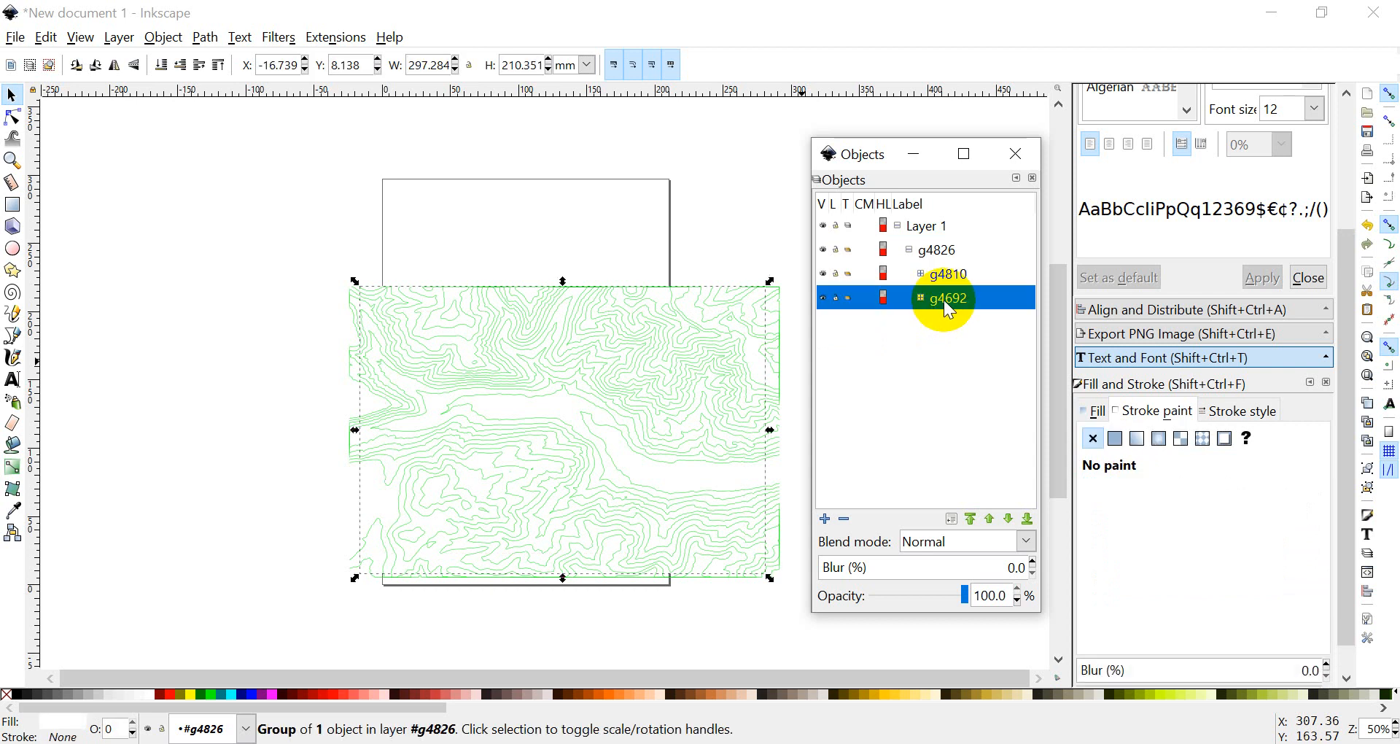
{"action": "key", "text": "Delete"}
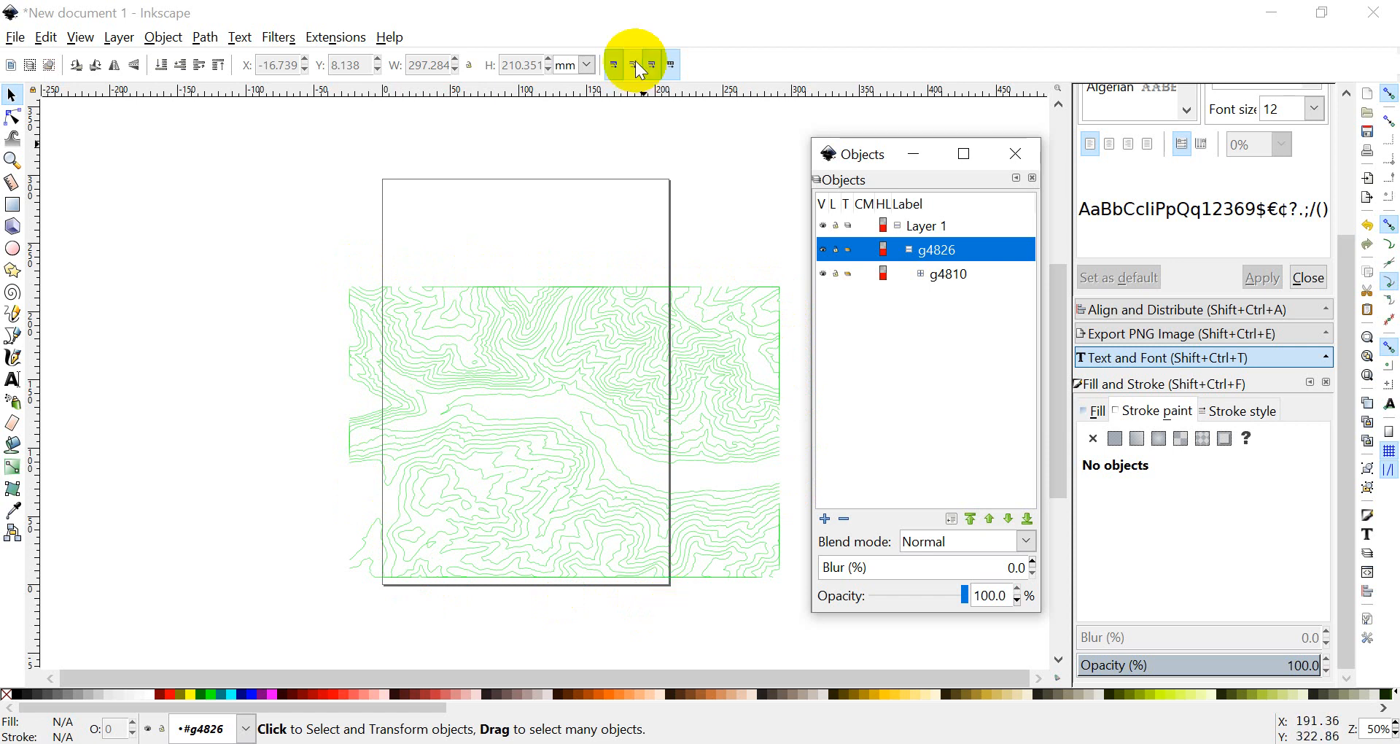
Step: Select the green contour line group g4810 on the canvas
{"action": "left_click", "coordinate": [606, 334]}
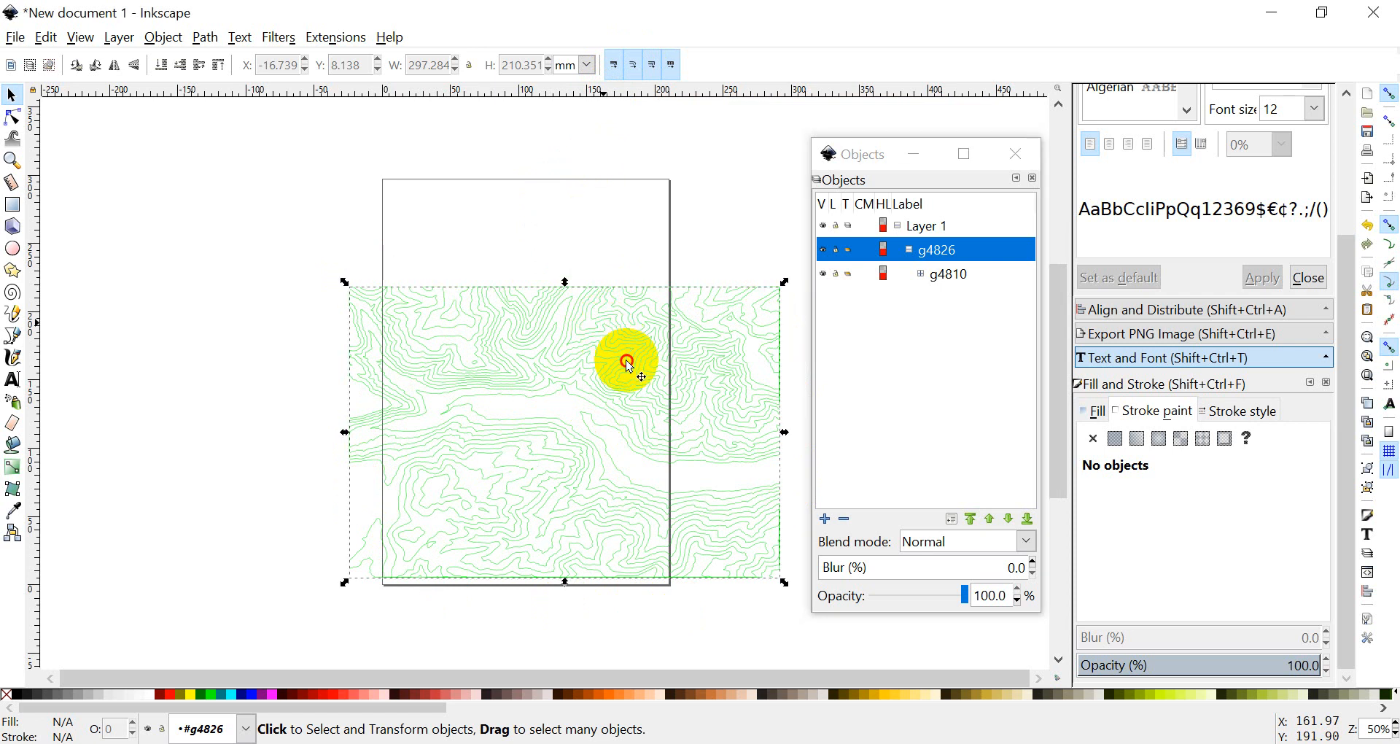
{"action": "left_click", "coordinate": [562, 338]}
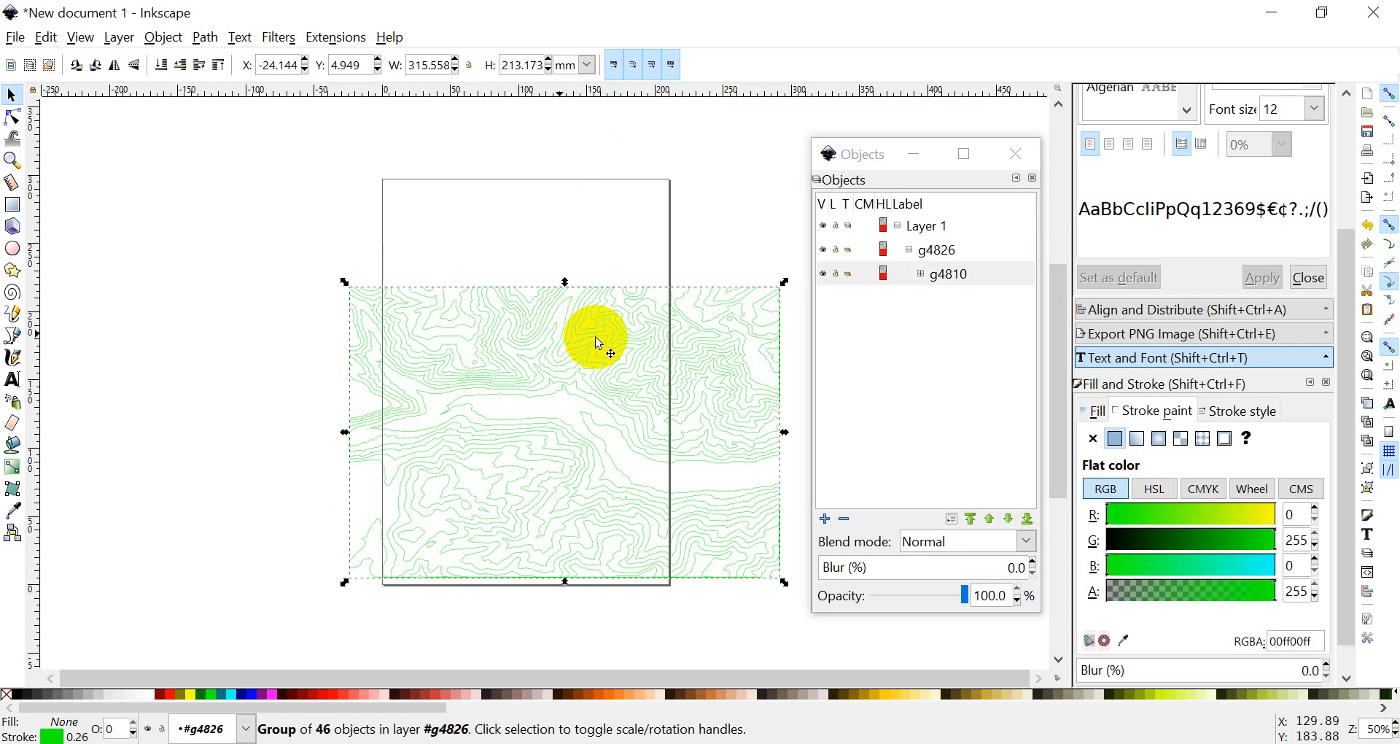